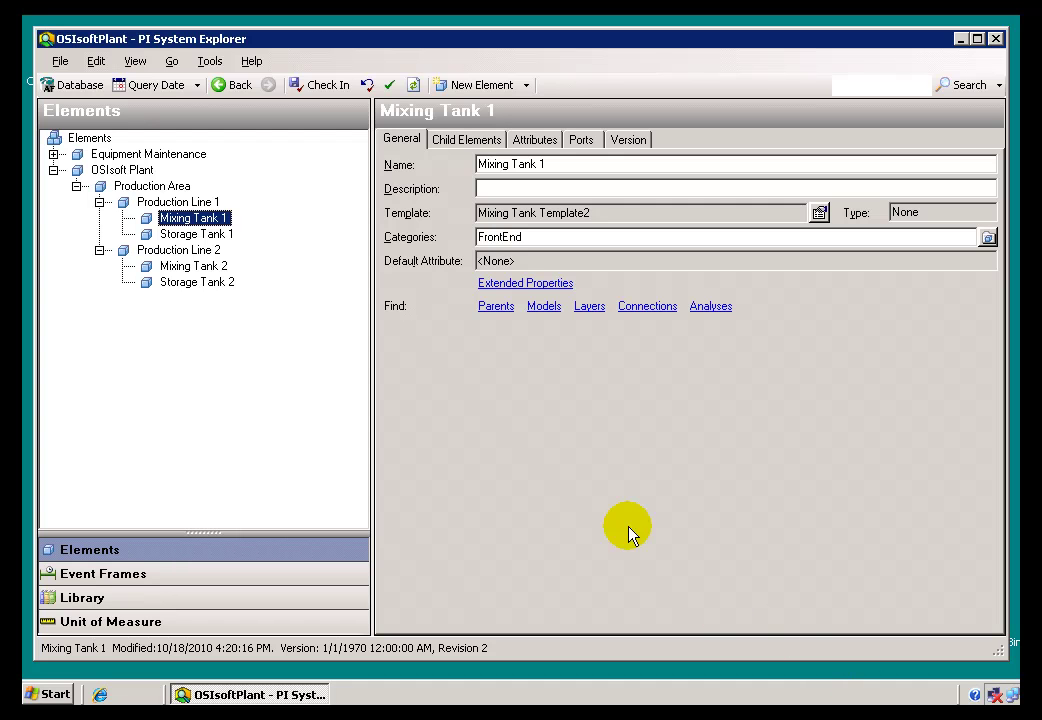
# Open the Security permissions for Mixing Tank 1 from its Elements-tree context menu
pyautogui.rightClick(203, 225)
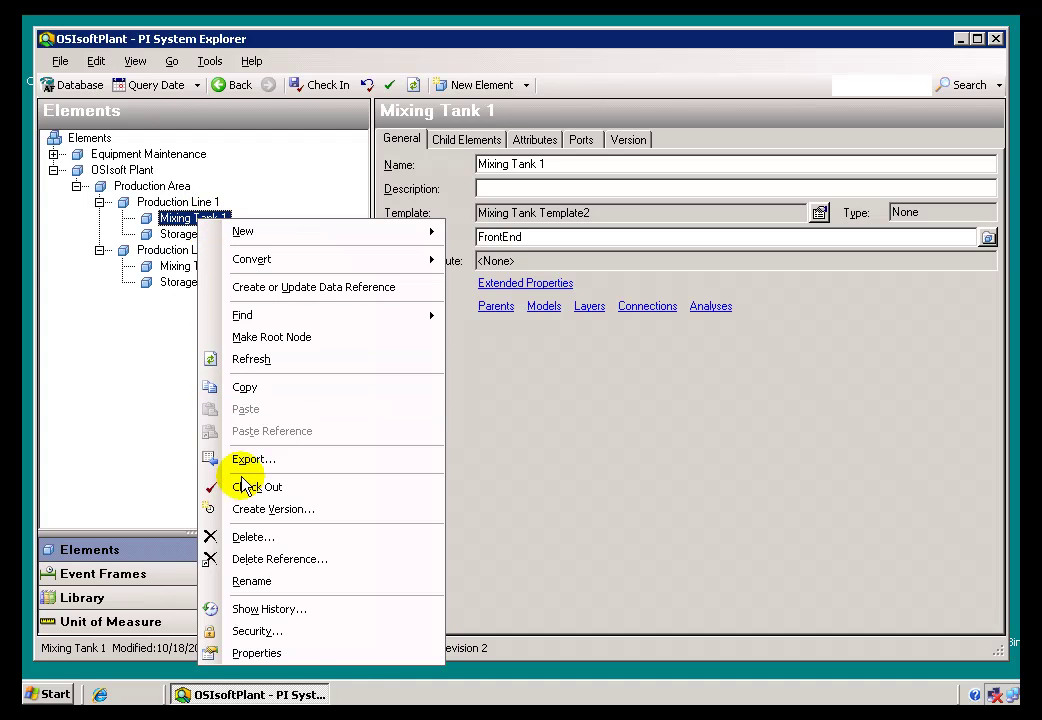
pyautogui.click(253, 631)
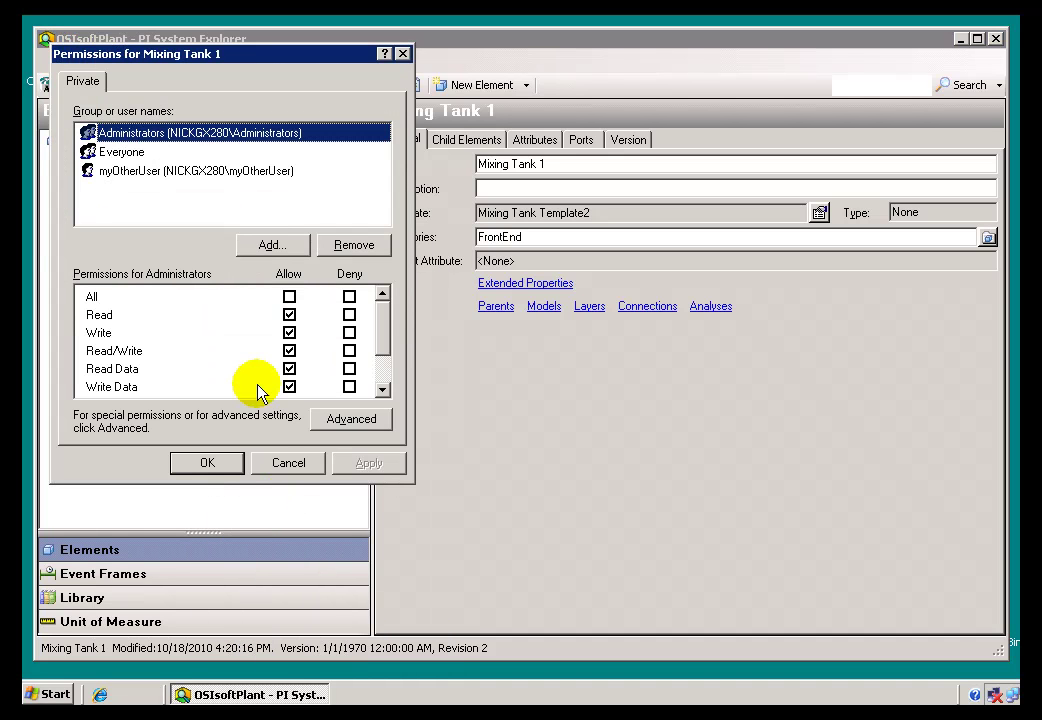
# Check myOtherUser's Read and Write rights on Mixing Tank 1, then cancel unchanged
pyautogui.click(128, 172)
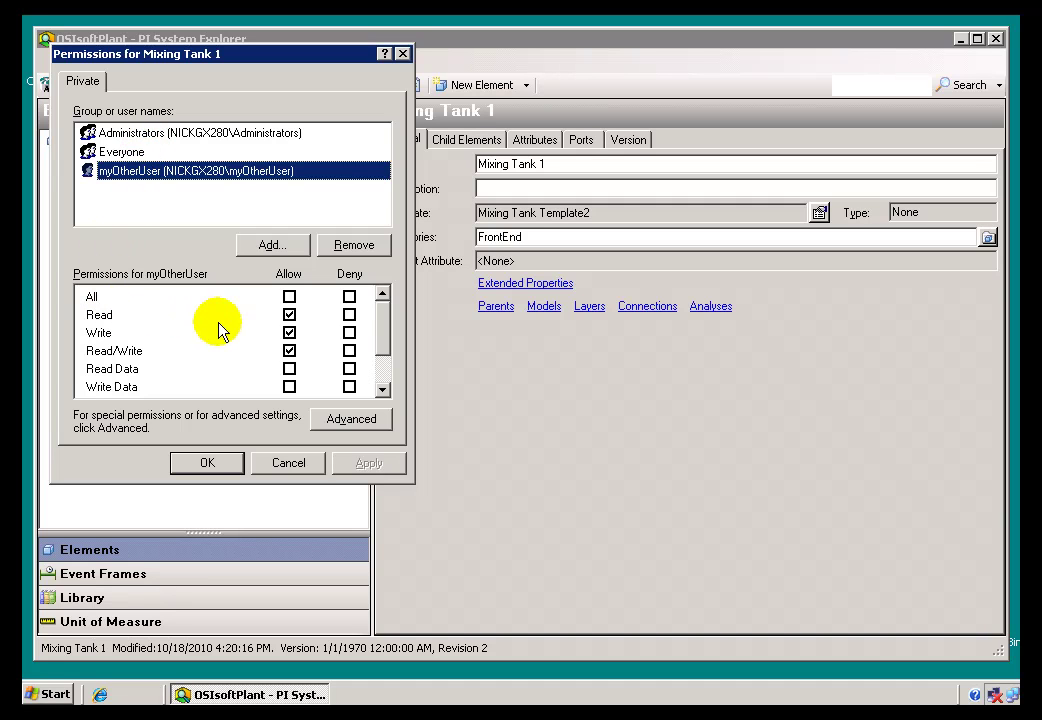
pyautogui.click(285, 466)
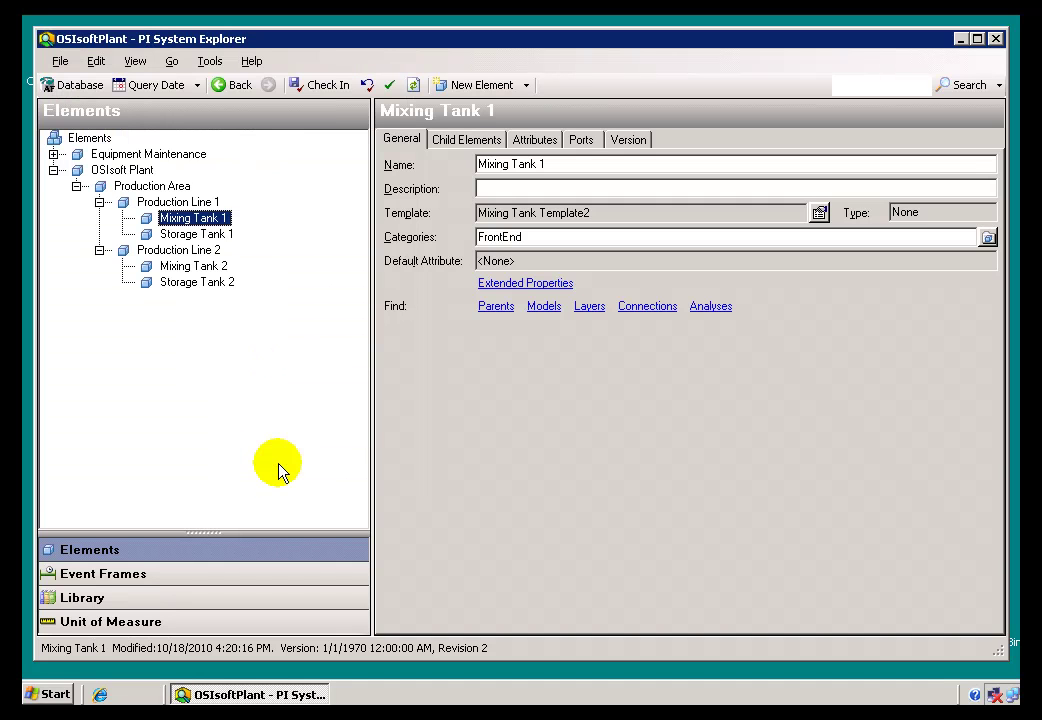
# Browse Storage Tank 1, the Elements root and Production Line 1, ending on Production Line 2
pyautogui.click(166, 238)
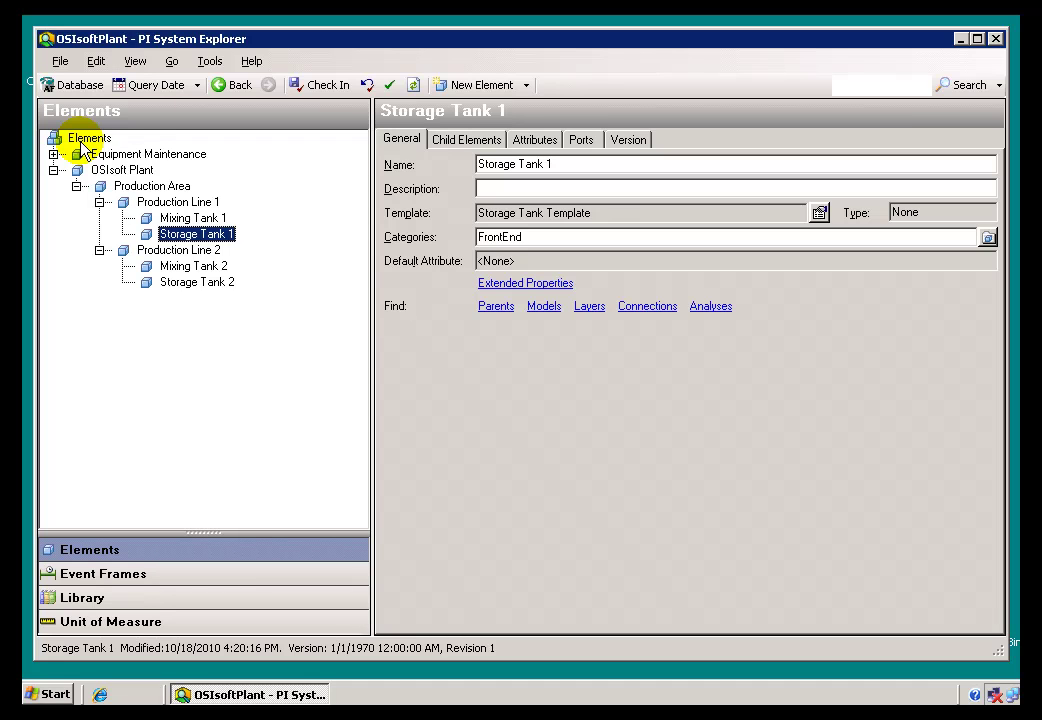
pyautogui.click(86, 139)
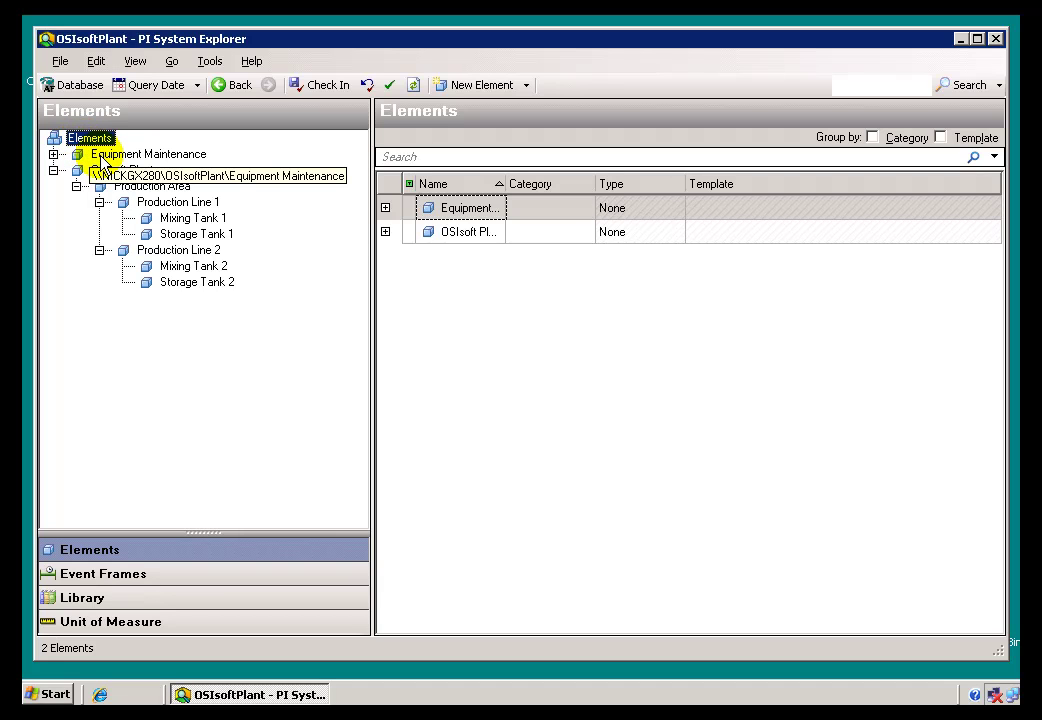
pyautogui.click(139, 208)
pyautogui.click(160, 252)
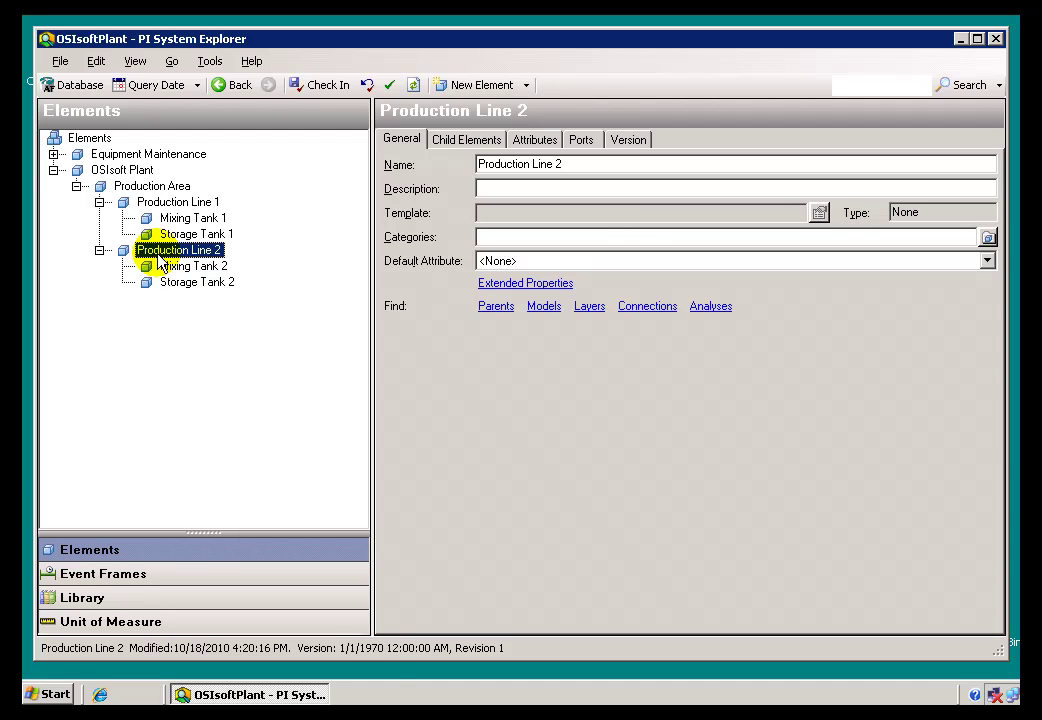
# Open Production Line 2's Security permissions and compare myOtherUser's rights with Administrators'
pyautogui.rightClick(158, 257)
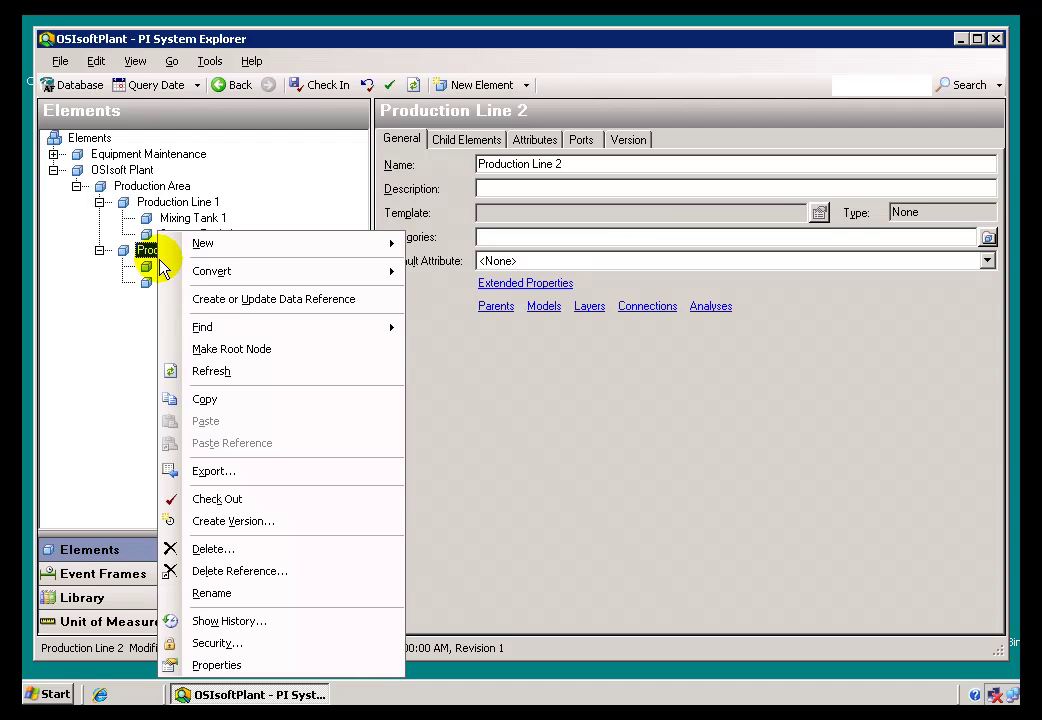
pyautogui.click(208, 644)
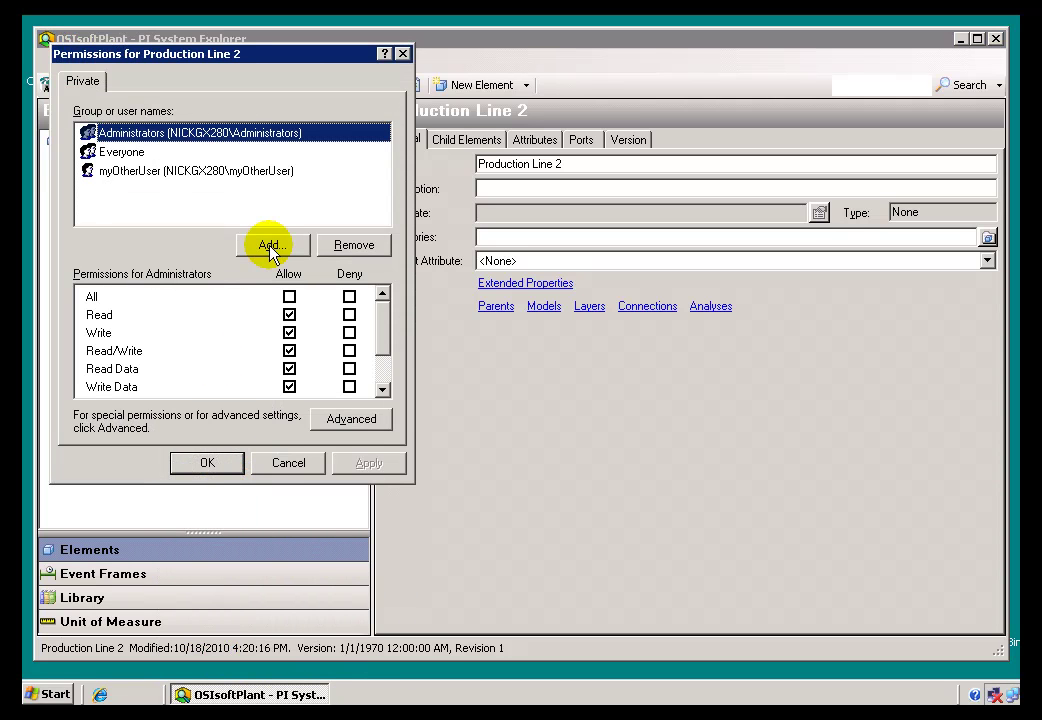
pyautogui.click(118, 178)
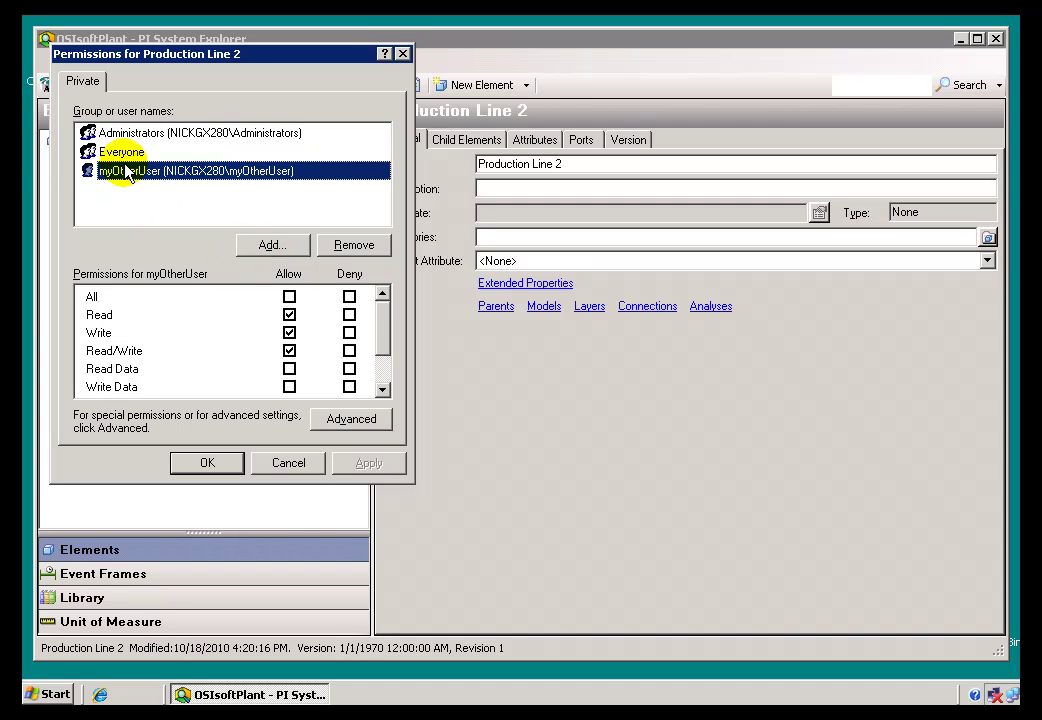
pyautogui.click(115, 132)
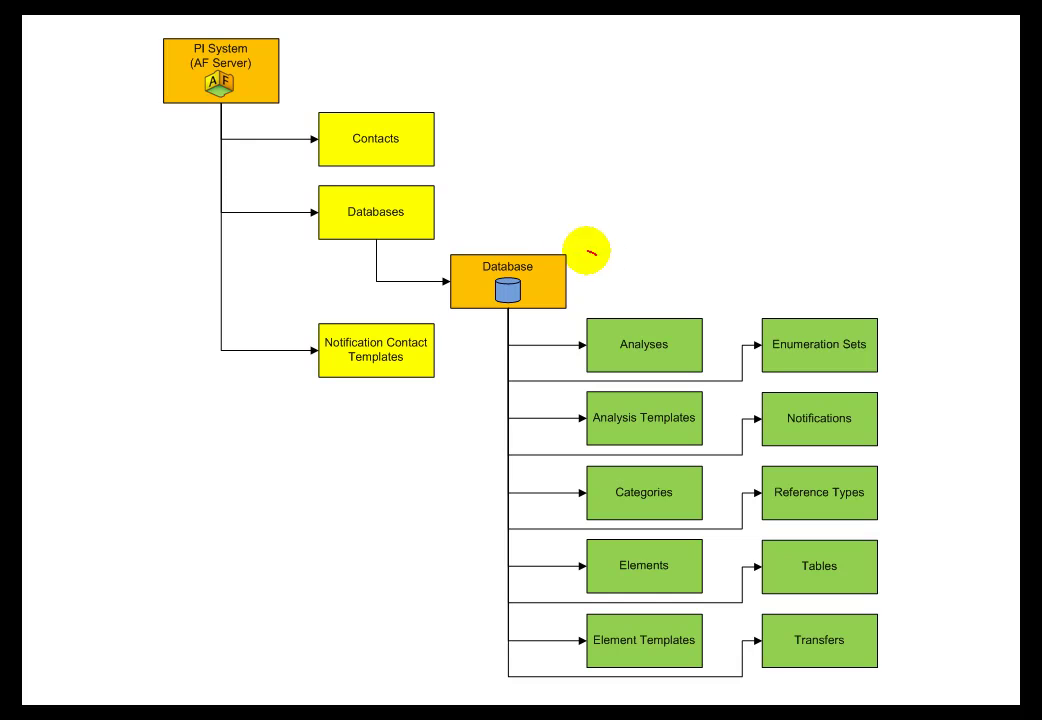
# Mark Database, Elements, Element Templates, Tables and PI System in red ink on the slide
pyautogui.moveTo(588, 251); pyautogui.dragTo(581, 250)
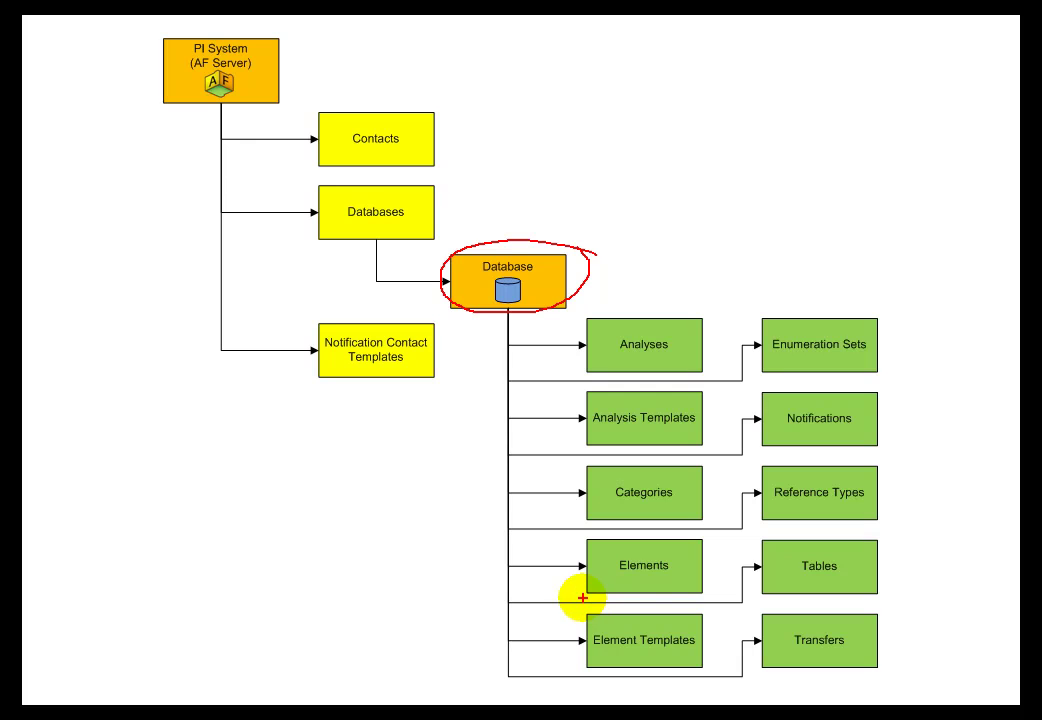
pyautogui.moveTo(584, 599); pyautogui.dragTo(688, 597)
pyautogui.moveTo(579, 606); pyautogui.dragTo(628, 600)
pyautogui.moveTo(541, 684); pyautogui.dragTo(655, 682)
pyautogui.moveTo(764, 602); pyautogui.dragTo(886, 598)
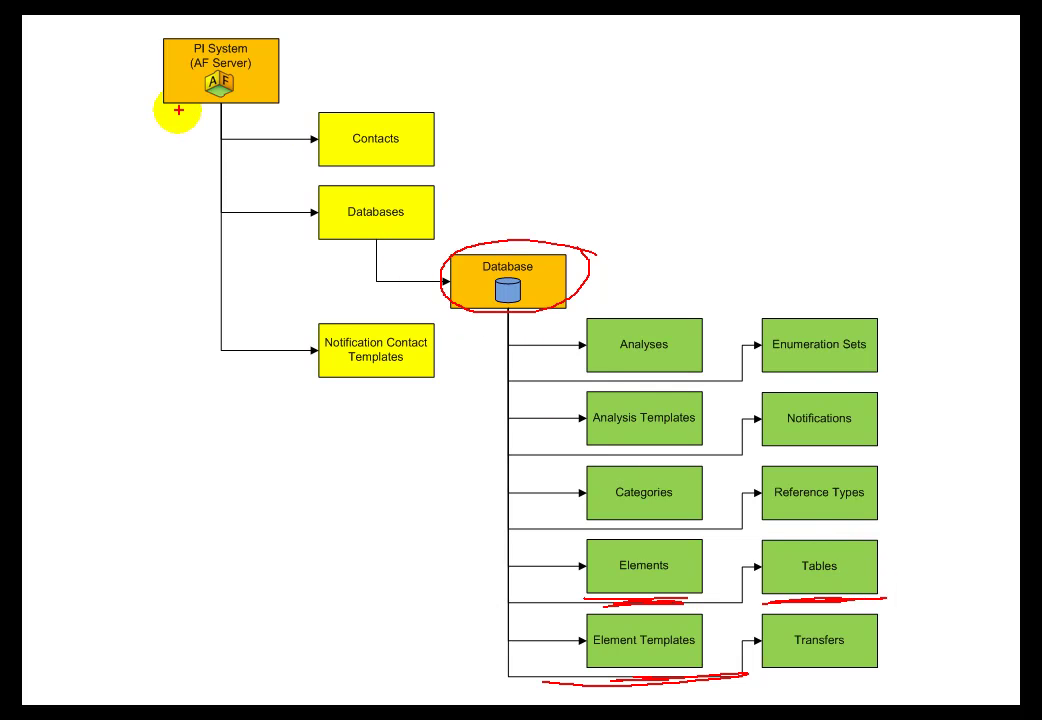
pyautogui.moveTo(155, 115); pyautogui.dragTo(274, 105)
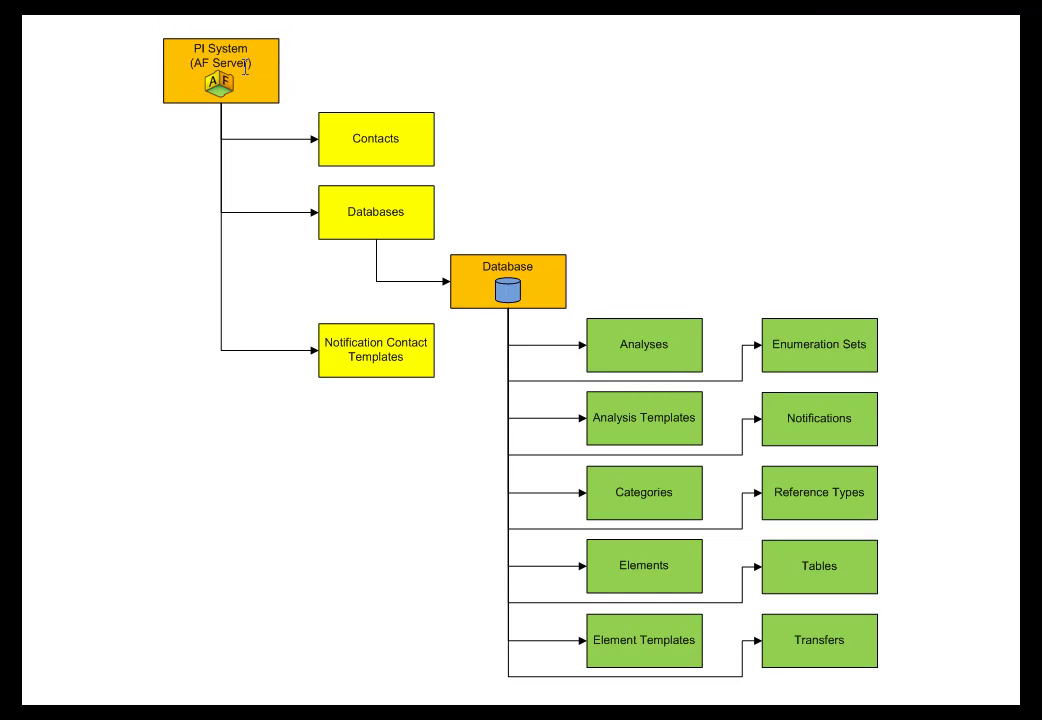
# Circle PI System and Database with the red pen, then erase all ink and return to PI System Explorer
pyautogui.hotkey('ctrl', 'p')
pyautogui.moveTo(250, 17)
pyautogui.mouseDown()
pyautogui.moveTo(172, 105)
pyautogui.moveTo(194, 33)
pyautogui.mouseUp()
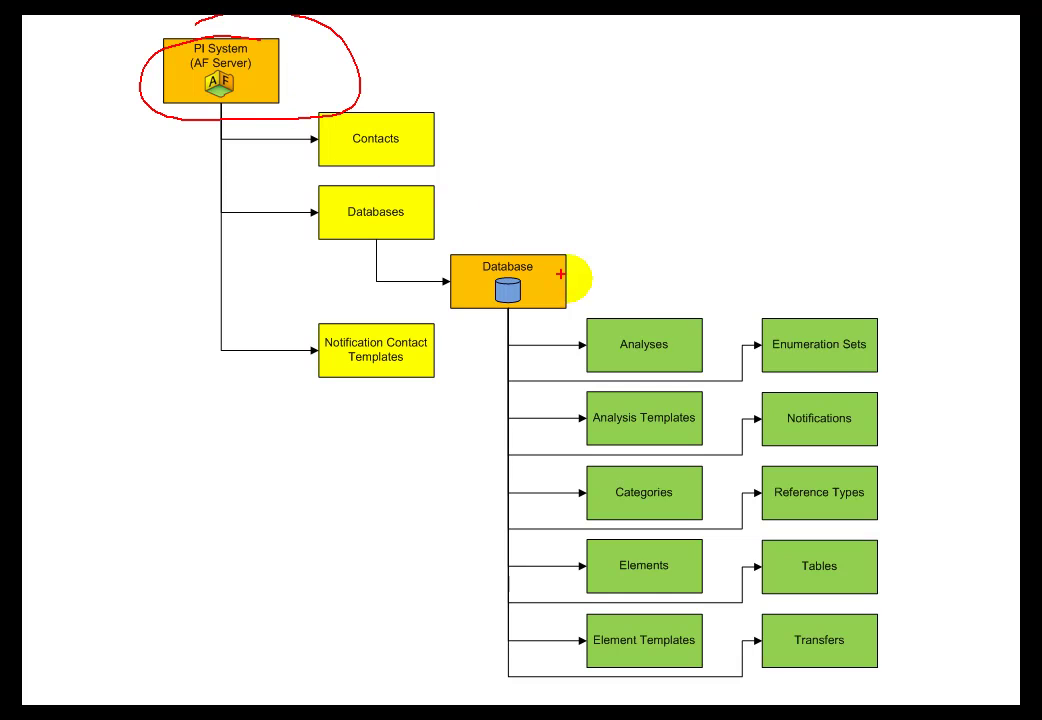
pyautogui.moveTo(559, 240)
pyautogui.mouseDown()
pyautogui.moveTo(459, 243)
pyautogui.moveTo(526, 240)
pyautogui.mouseUp()
pyautogui.press('e')
pyautogui.hotkey('ctrl', 'a')
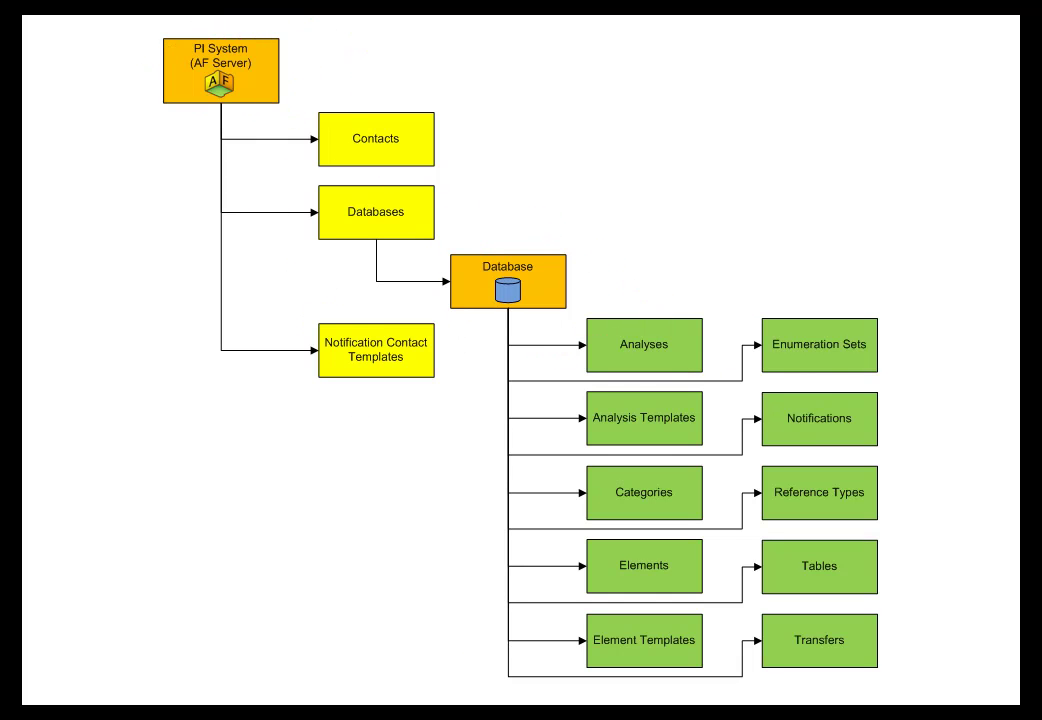
pyautogui.hotkey('alt', 'Tab')
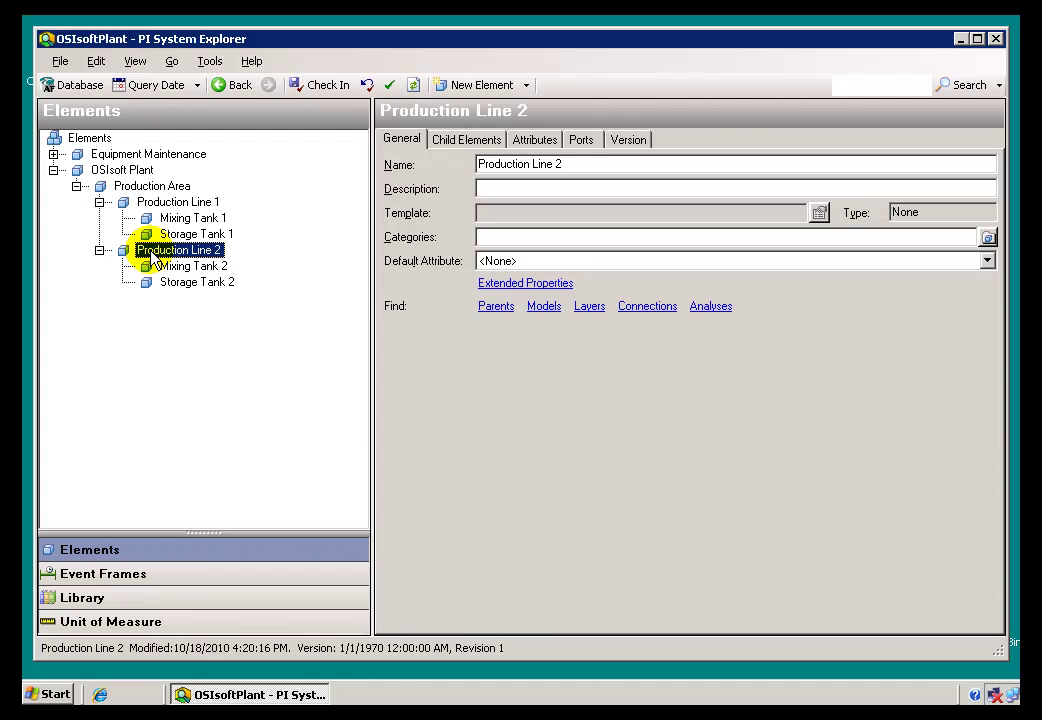
# Reopen Production Line 2's permissions and cancel without changes
pyautogui.rightClick(151, 257)
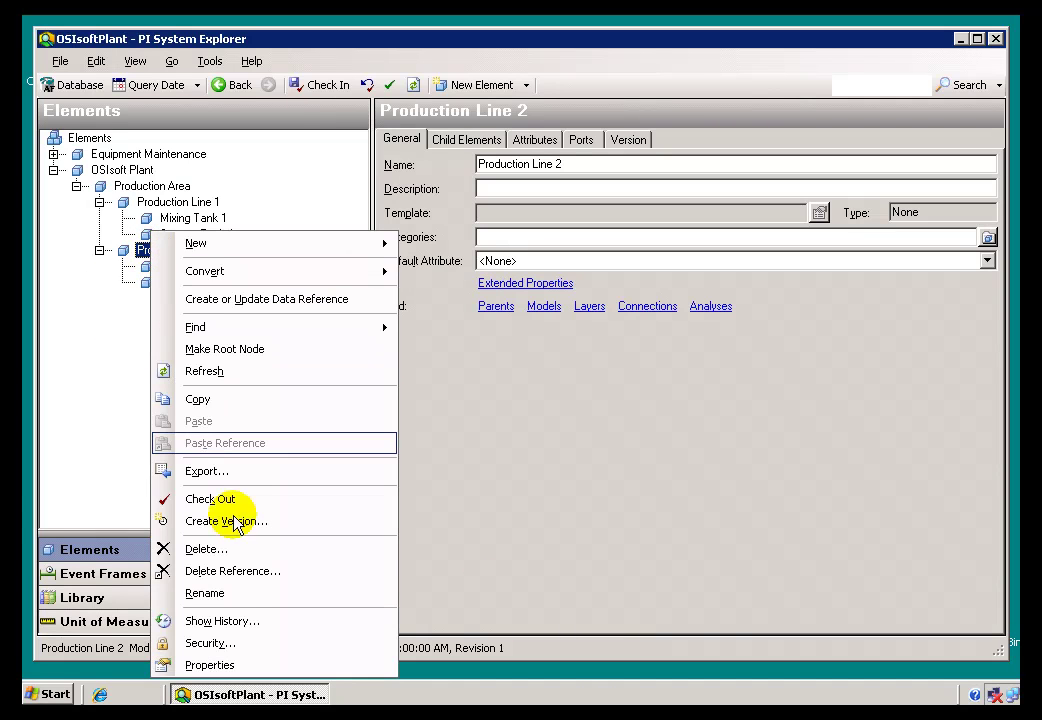
pyautogui.click(211, 643)
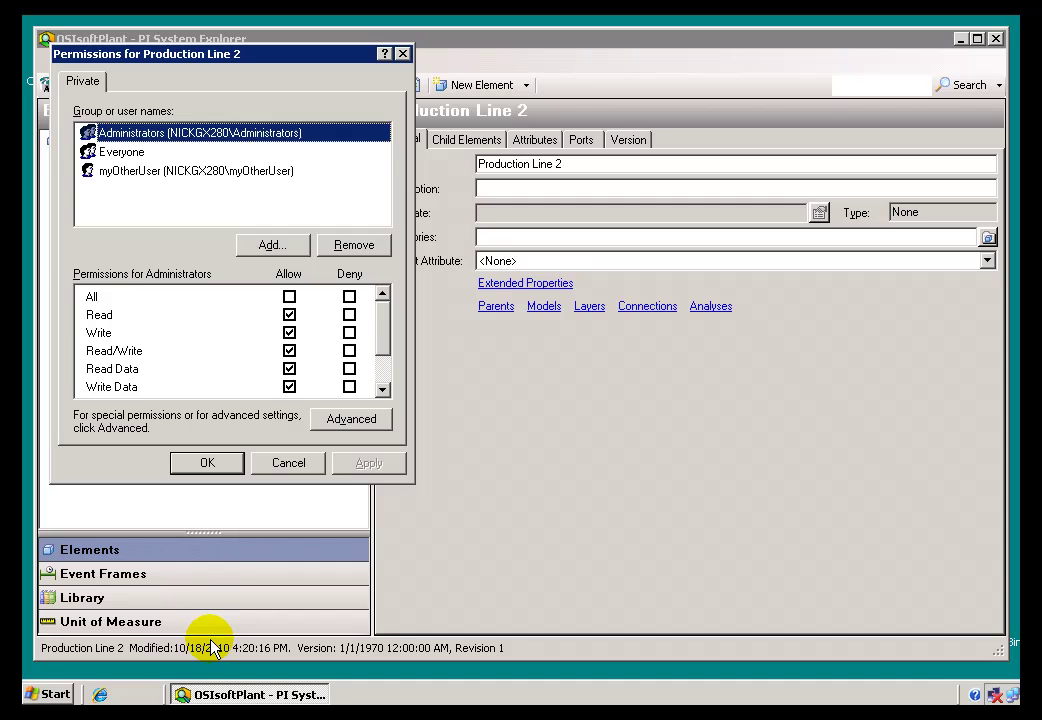
pyautogui.click(292, 464)
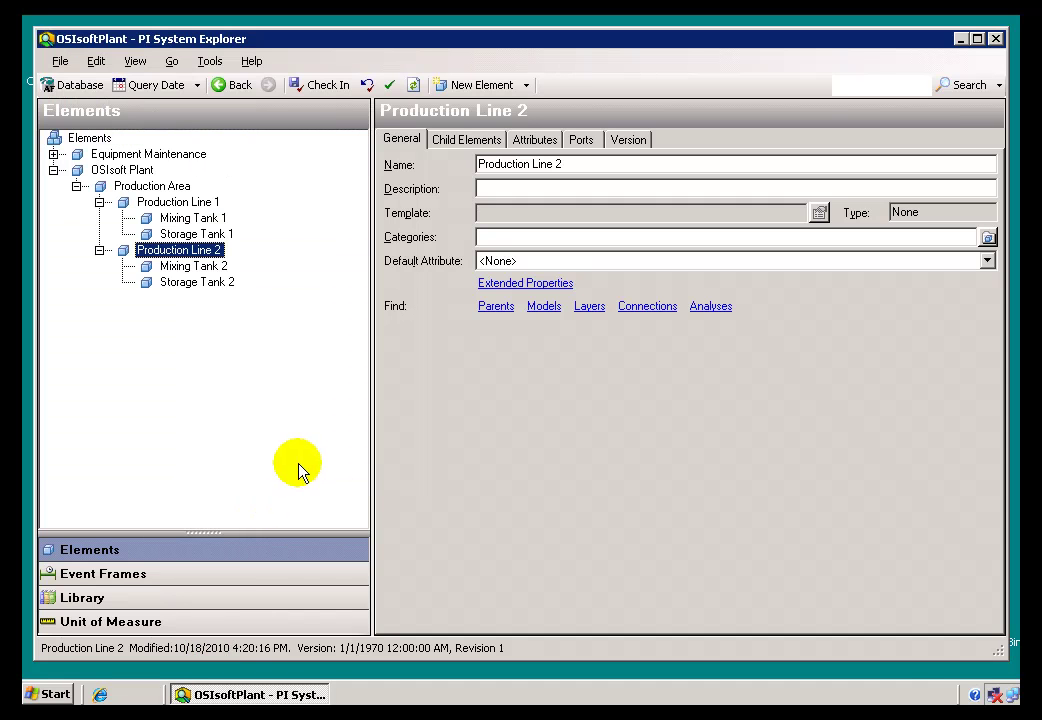
# Switch to the Unit of Measure database and browse the Area and Angular Velocity classes
pyautogui.click(90, 624)
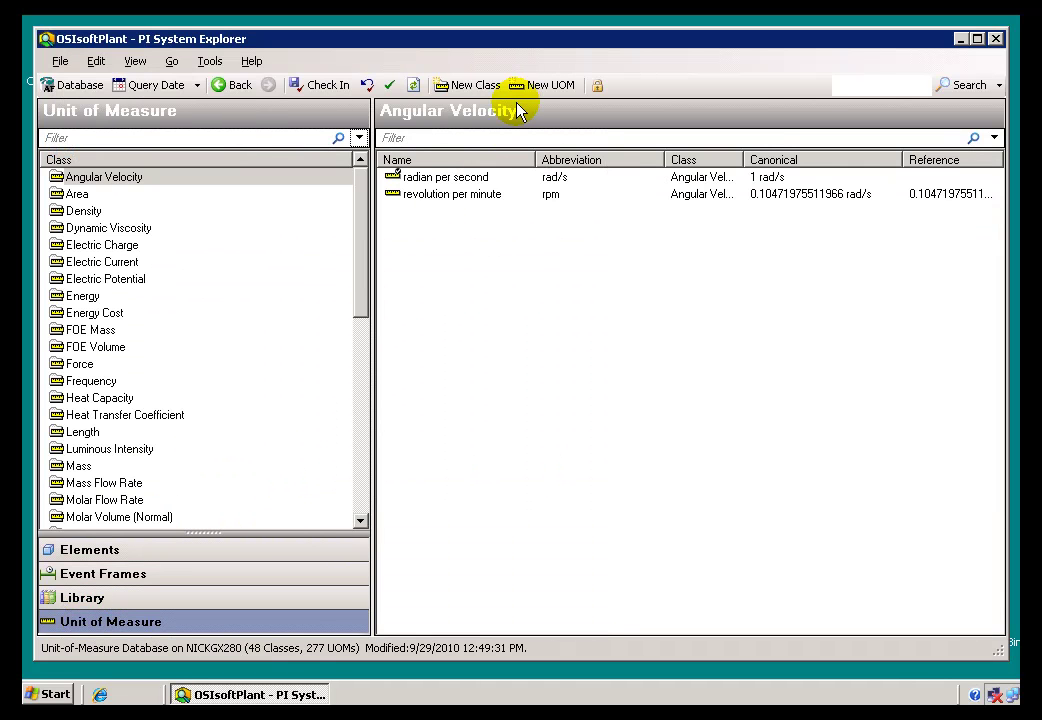
pyautogui.click(78, 194)
pyautogui.rightClick(74, 196)
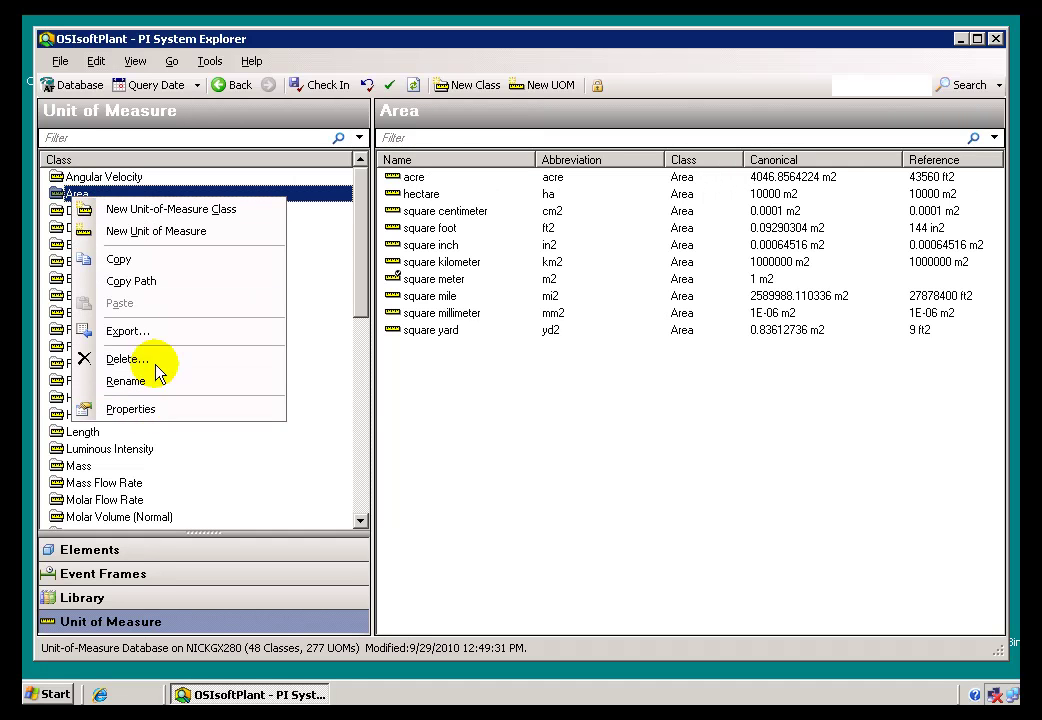
pyautogui.click(84, 177)
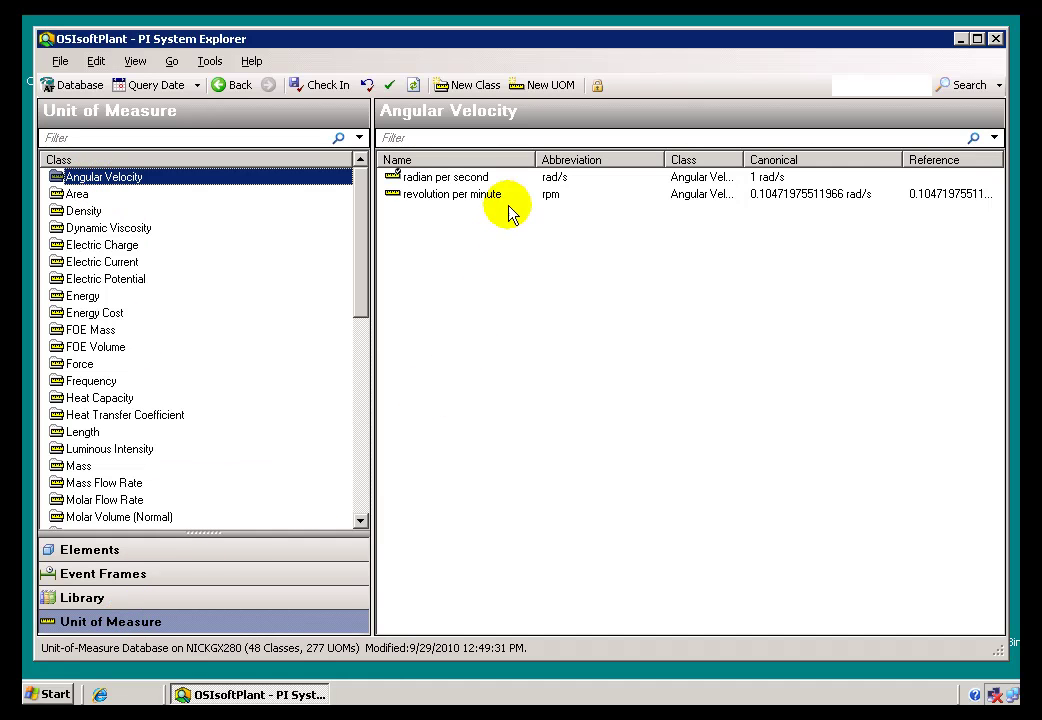
# Review the Unit-of-Measure database permissions, cancel them, and return to Elements
pyautogui.click(597, 87)
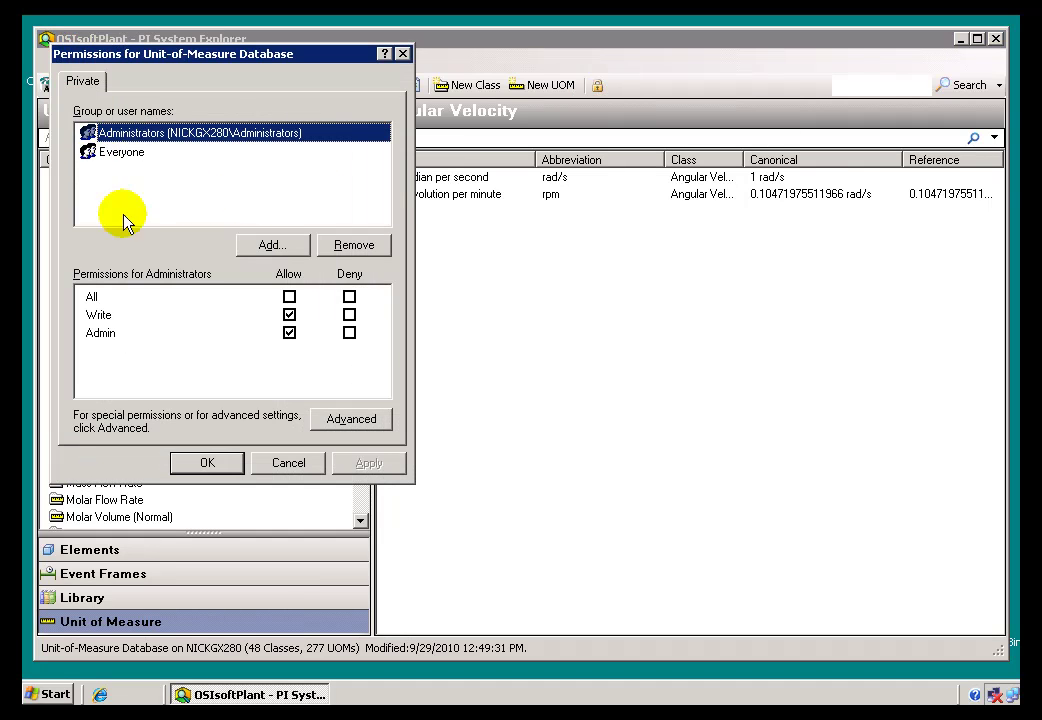
pyautogui.click(290, 463)
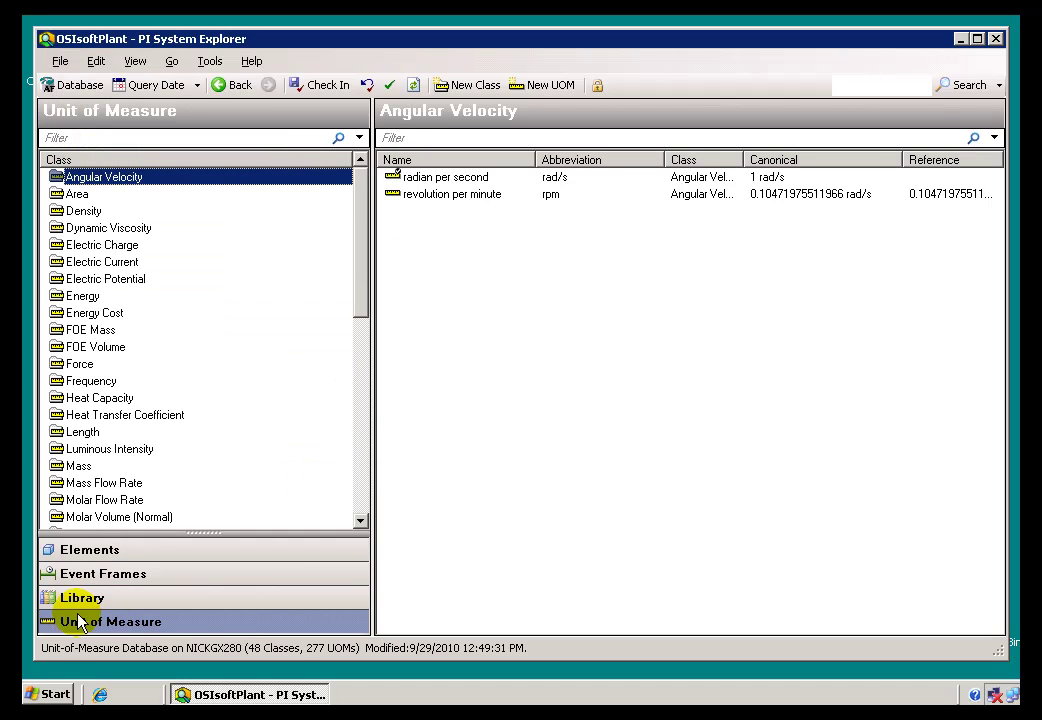
pyautogui.click(89, 552)
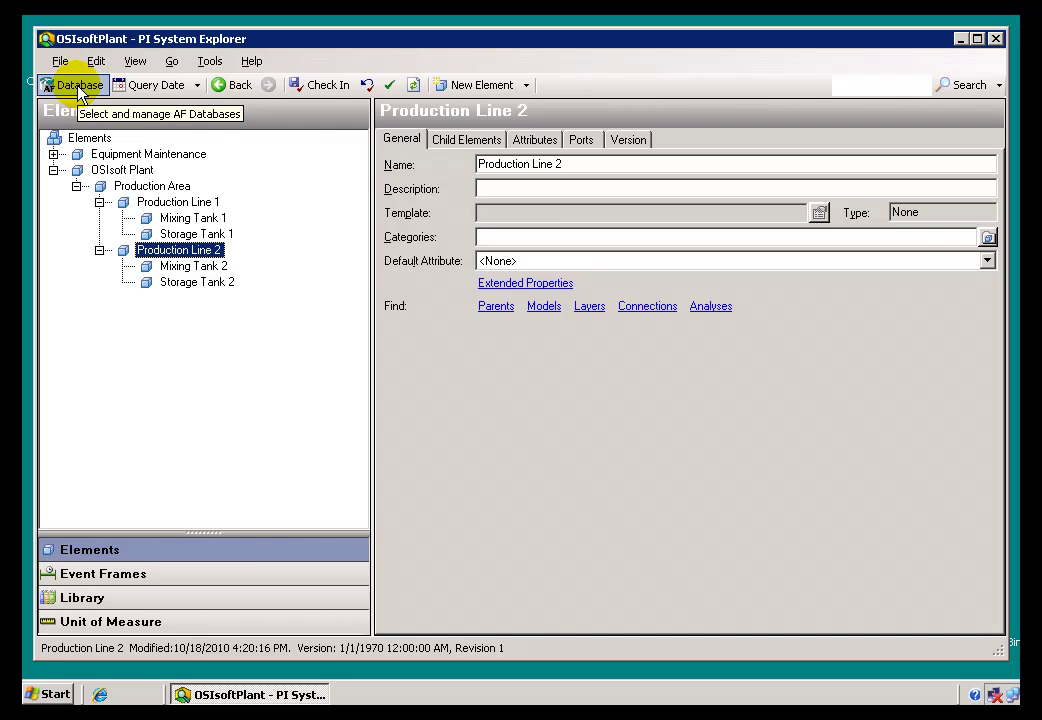
# Review the OSIsoftPlant database permissions (Administrators all rights except All) and cancel unchanged
pyautogui.click(76, 89)
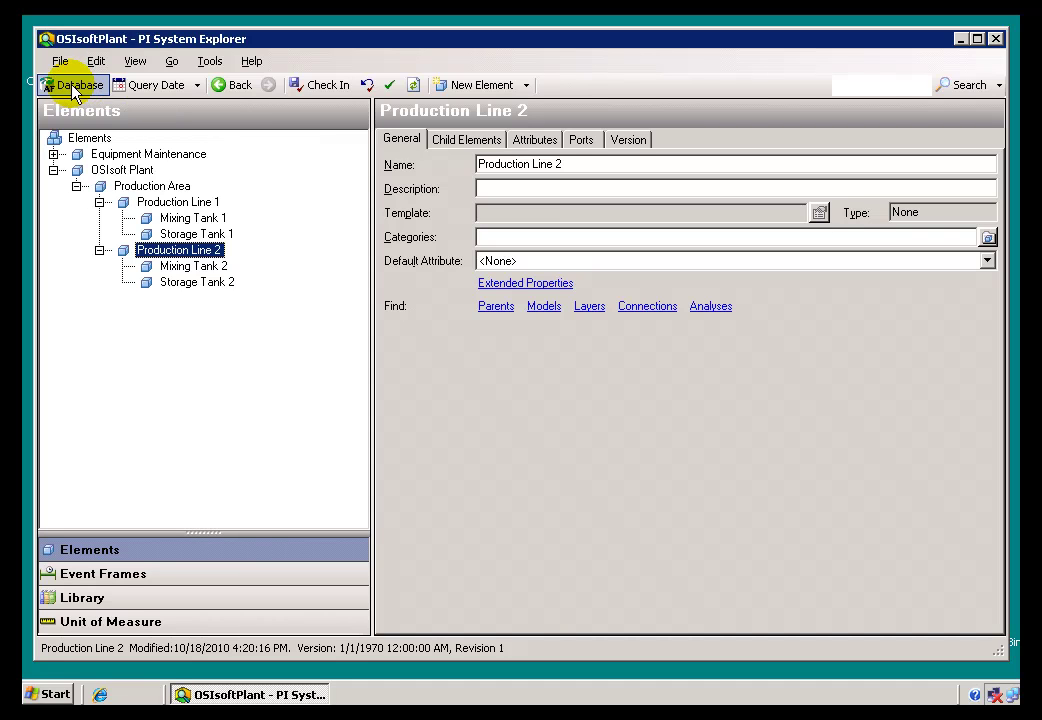
pyautogui.click(73, 91)
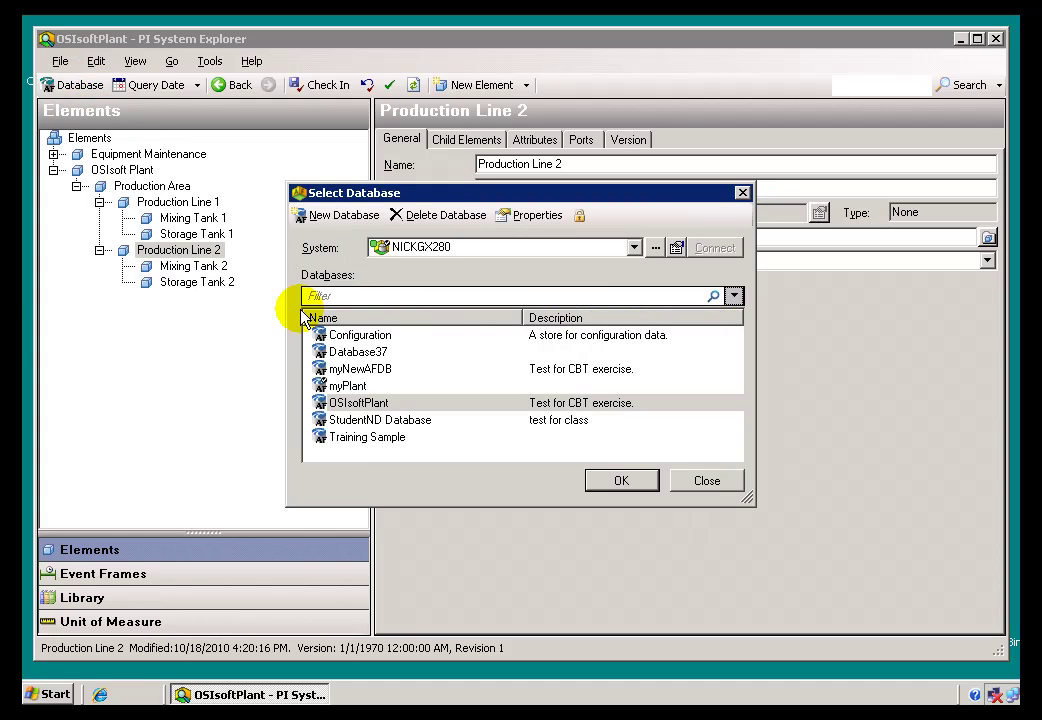
pyautogui.rightClick(350, 410)
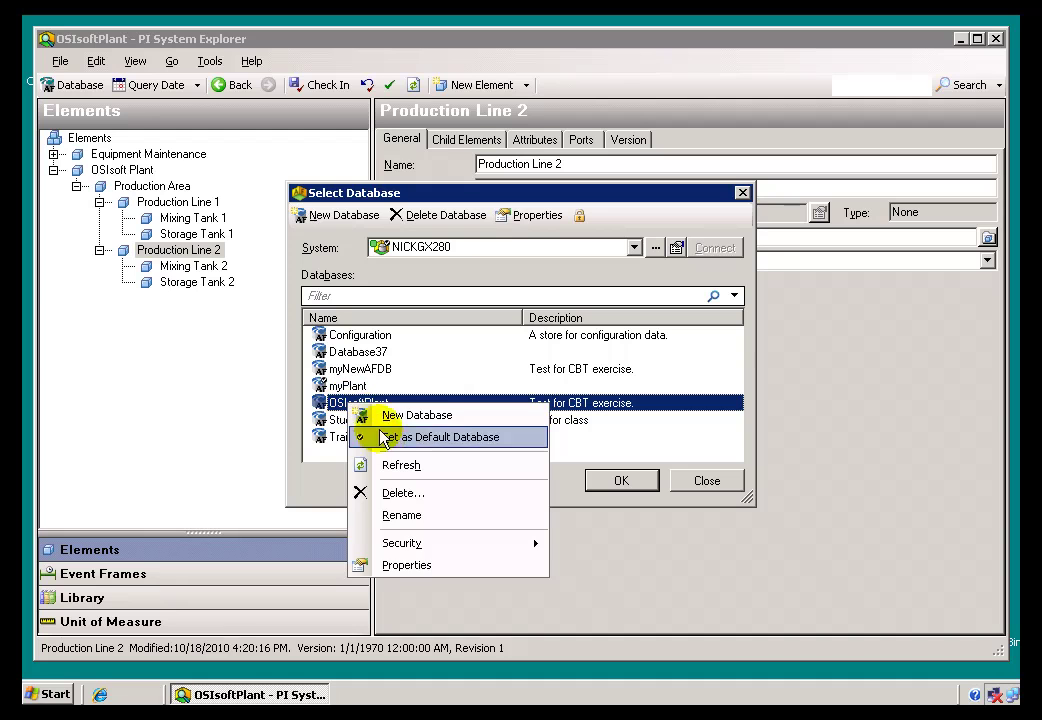
pyautogui.moveTo(402, 543)
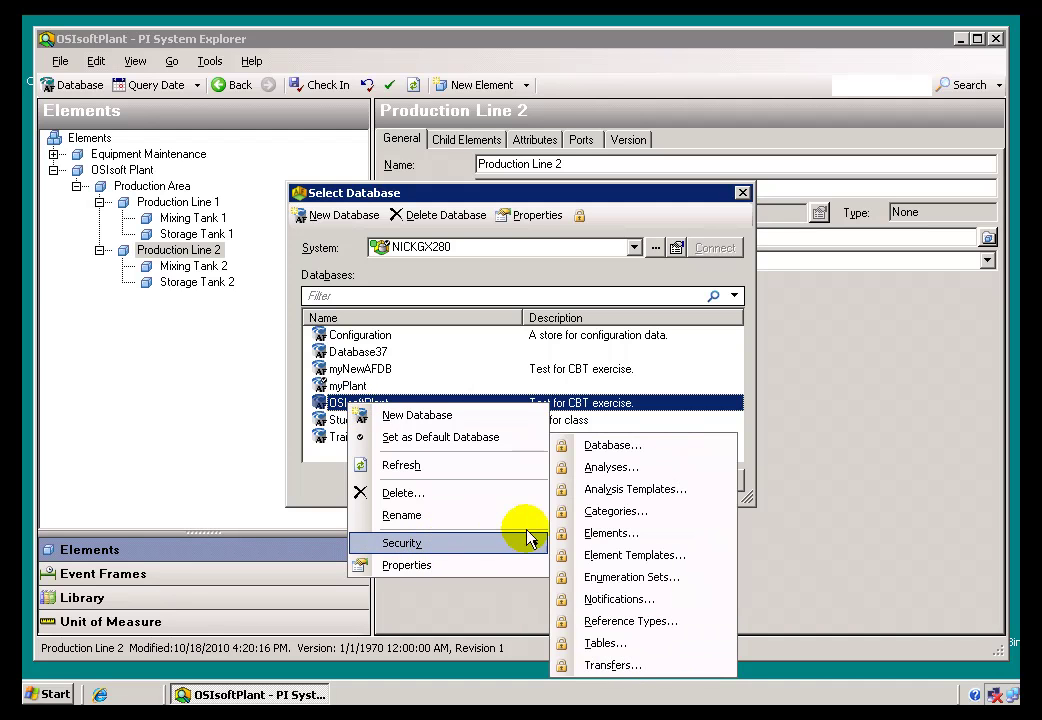
pyautogui.click(612, 447)
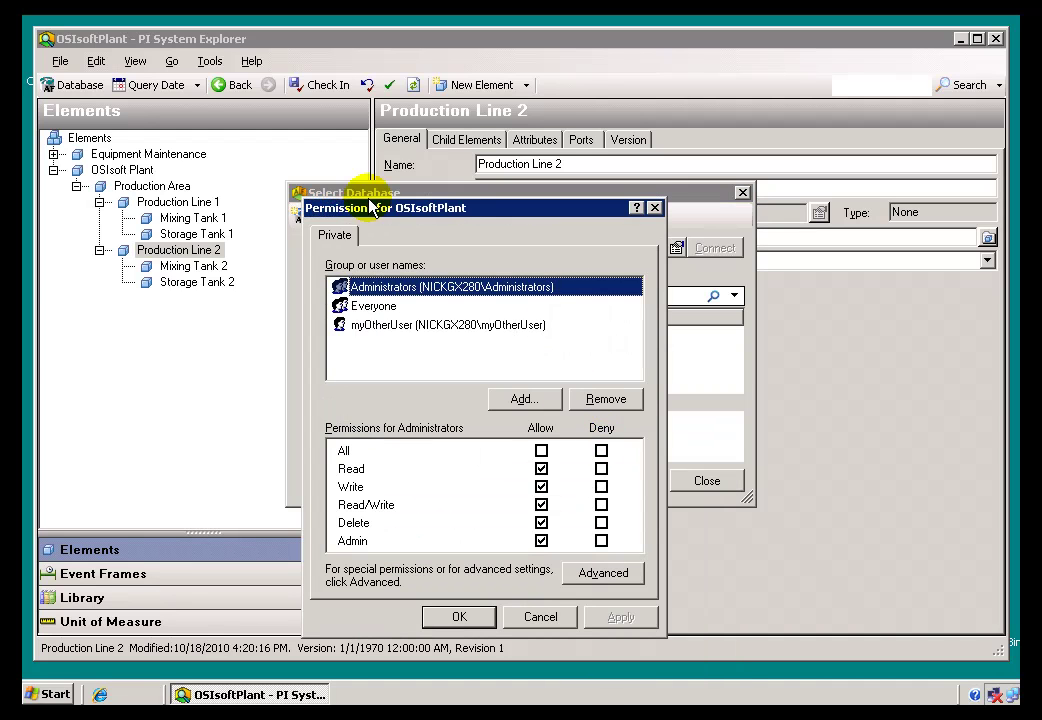
pyautogui.click(537, 617)
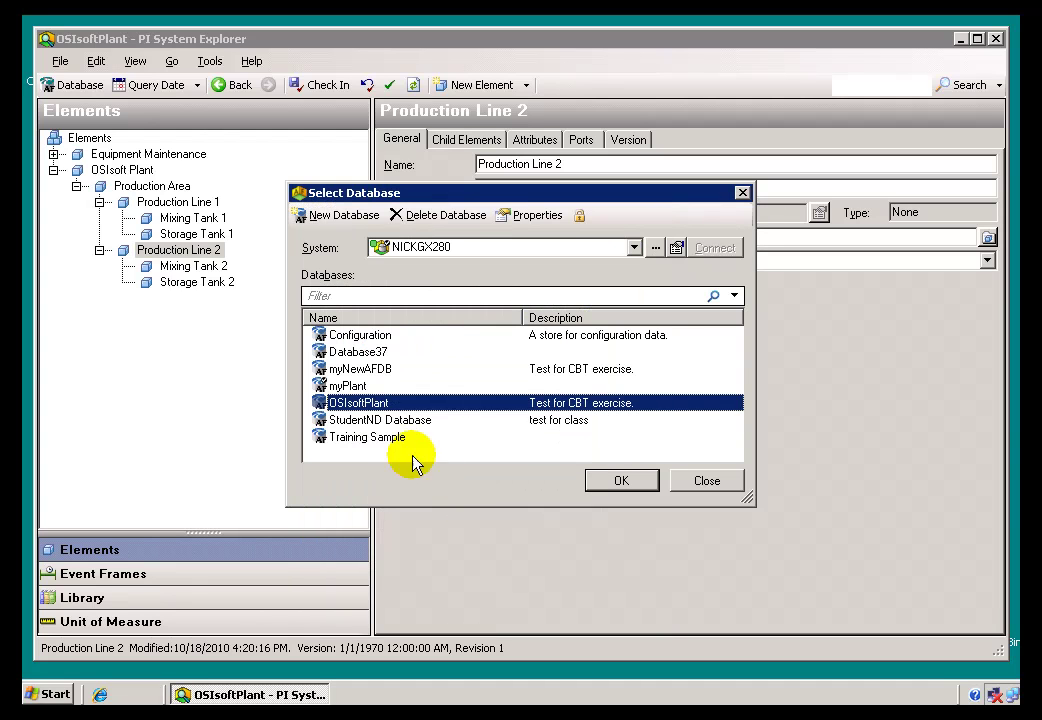
pyautogui.rightClick(362, 406)
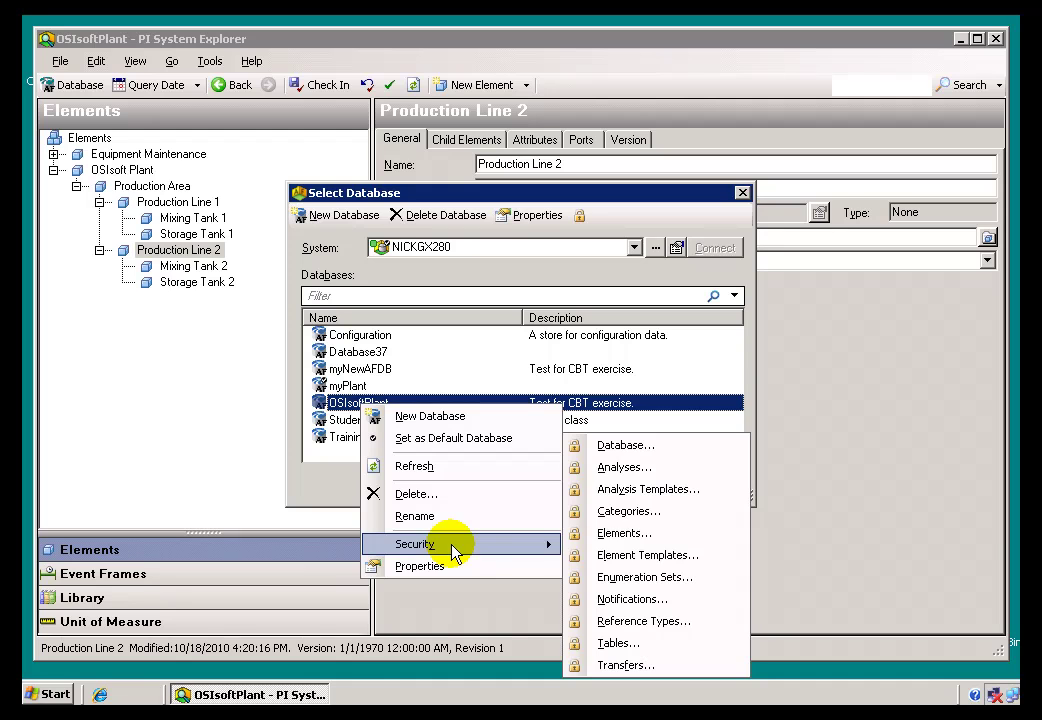
pyautogui.moveTo(415, 544)
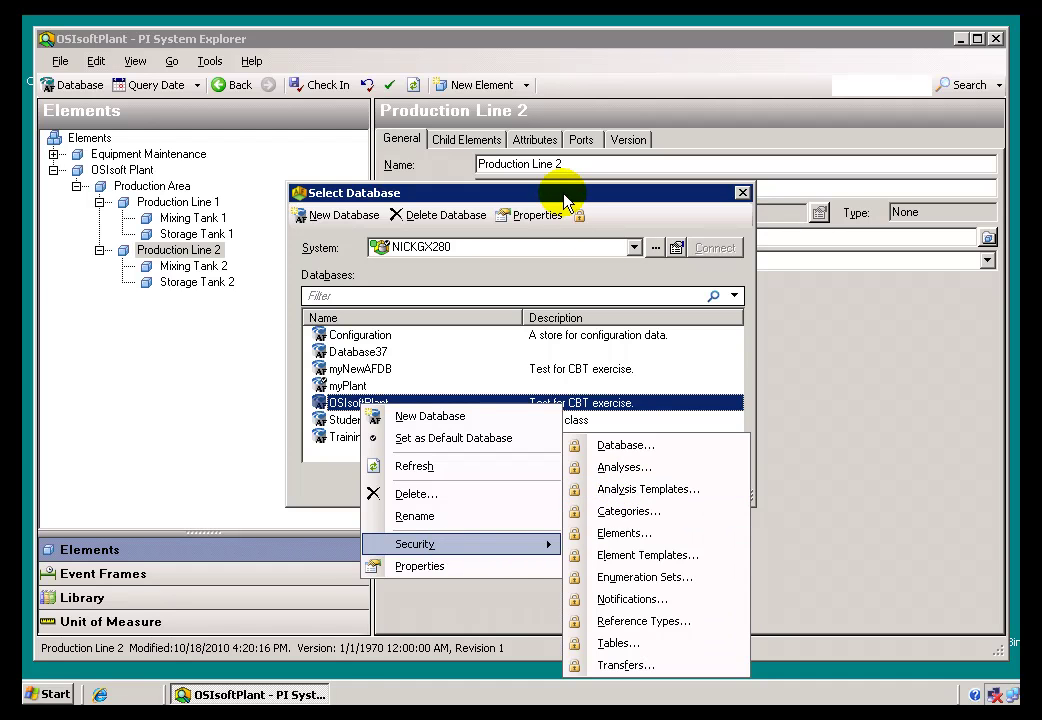
pyautogui.click(540, 215)
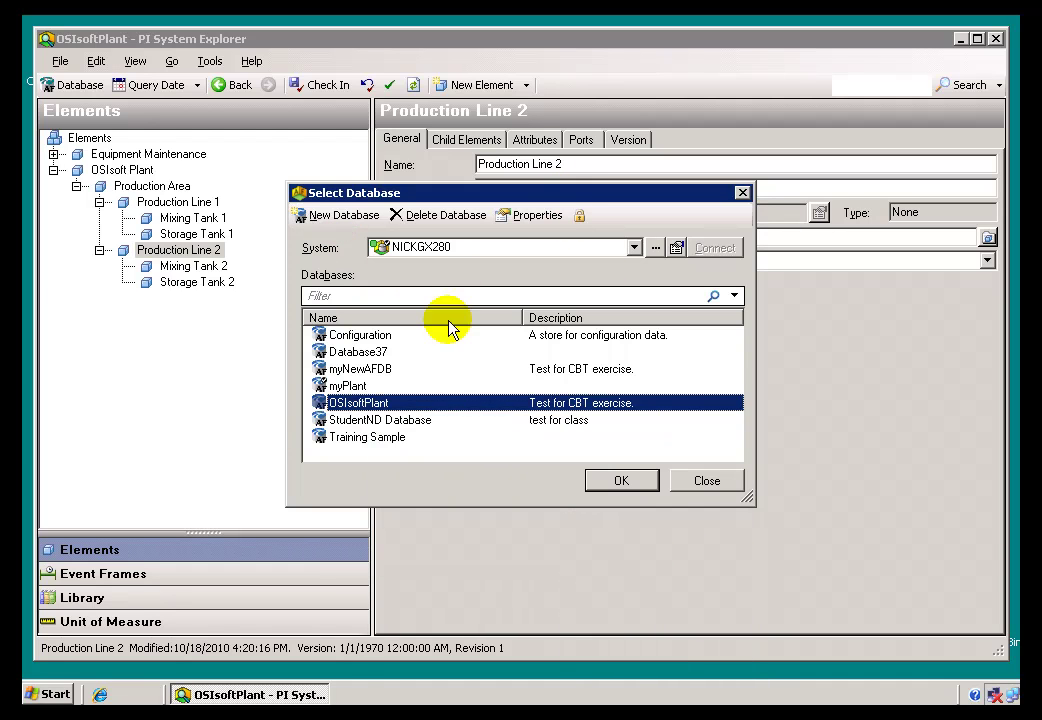
# Review NICKGX280 server permissions unchanged, then close the Systems and Select Database dialogs
pyautogui.click(656, 248)
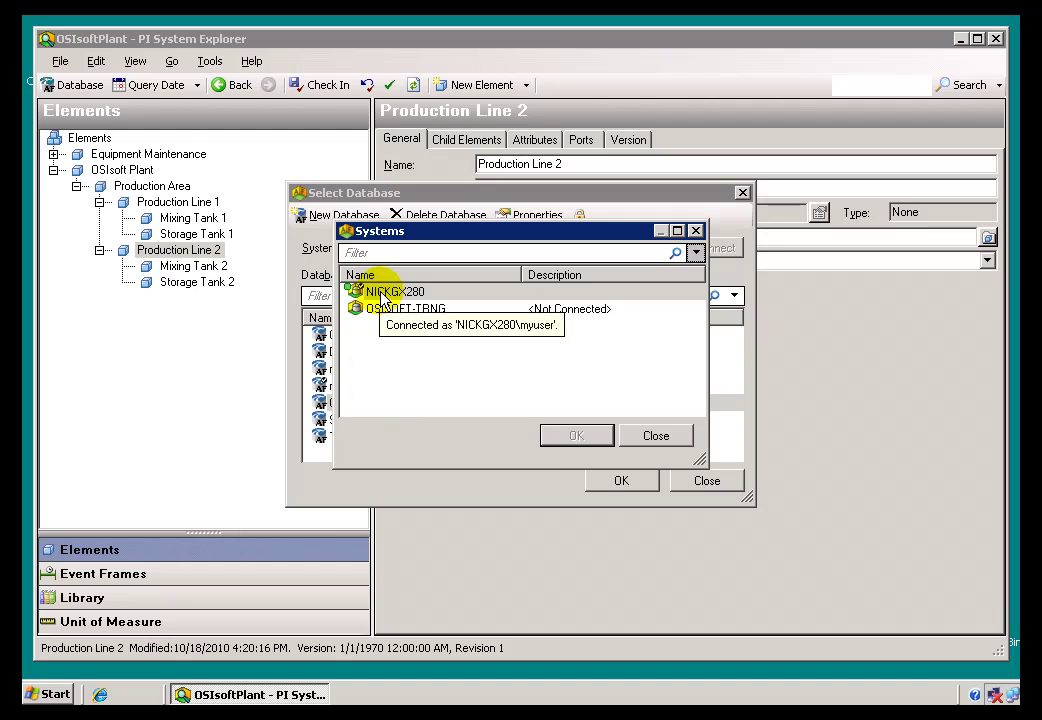
pyautogui.rightClick(378, 291)
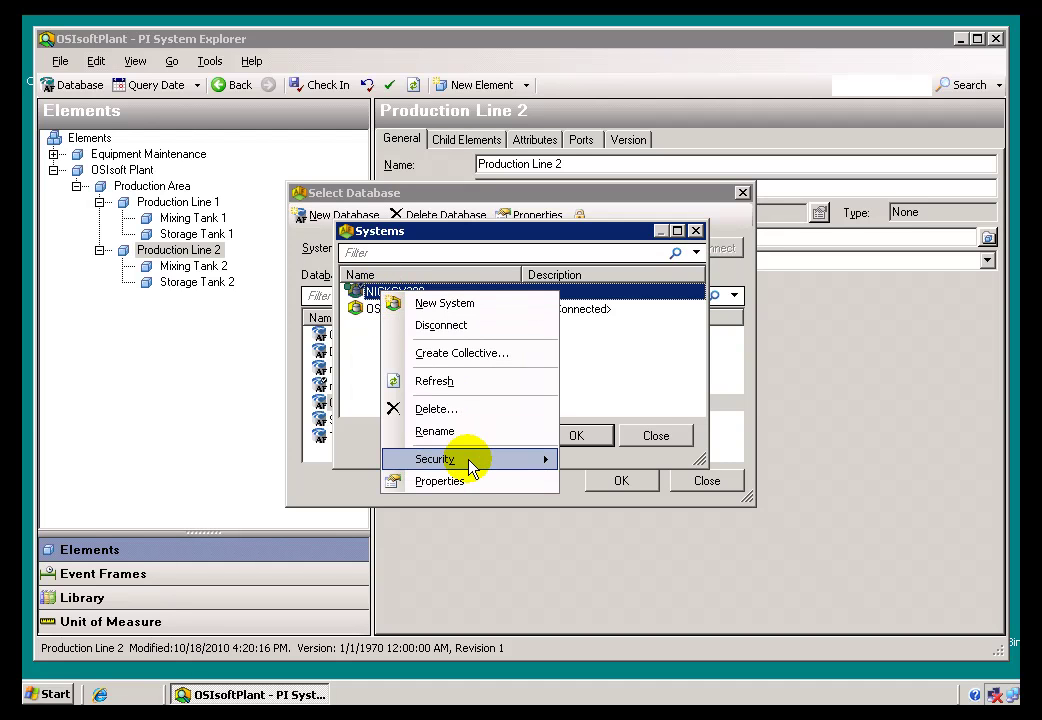
pyautogui.moveTo(470, 459)
pyautogui.click(610, 462)
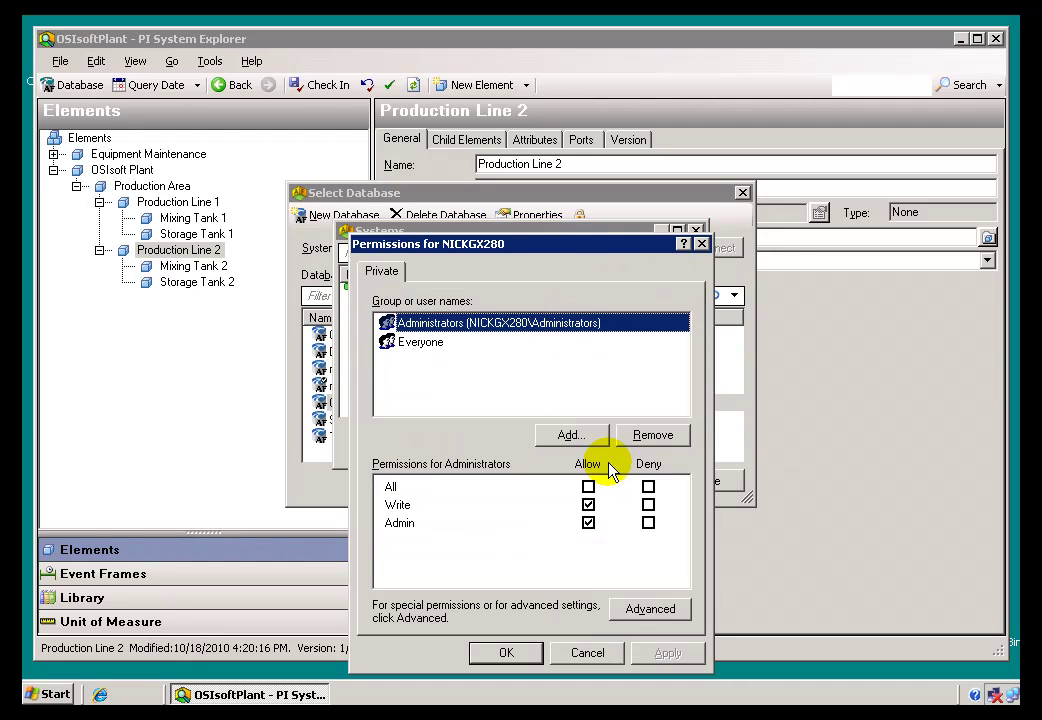
pyautogui.click(587, 653)
pyautogui.click(658, 438)
pyautogui.click(707, 482)
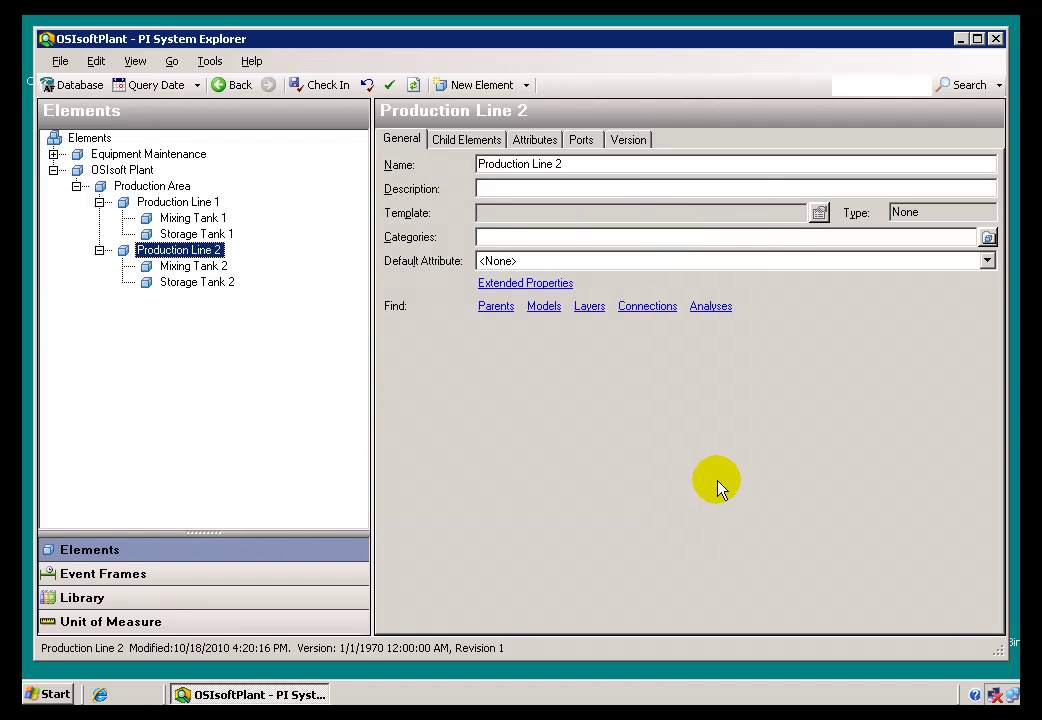
# Select Production Line 1, glance at its actions menu and point out its child tanks
pyautogui.click(127, 206)
pyautogui.rightClick(142, 203)
pyautogui.moveTo(188, 214)
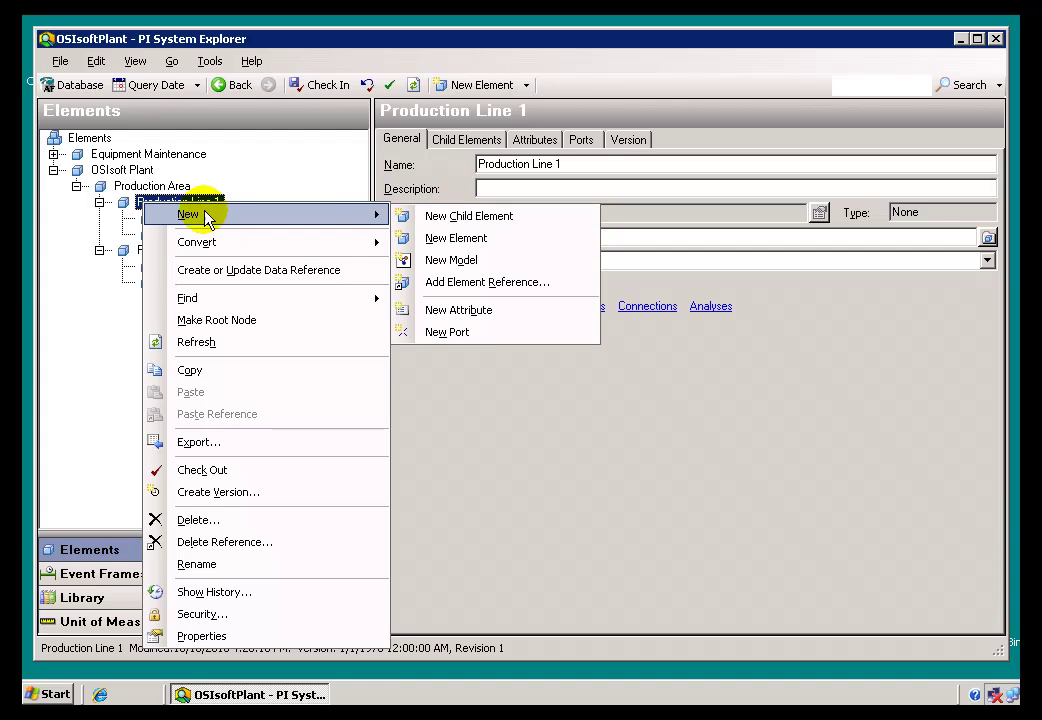
pyautogui.click(133, 204)
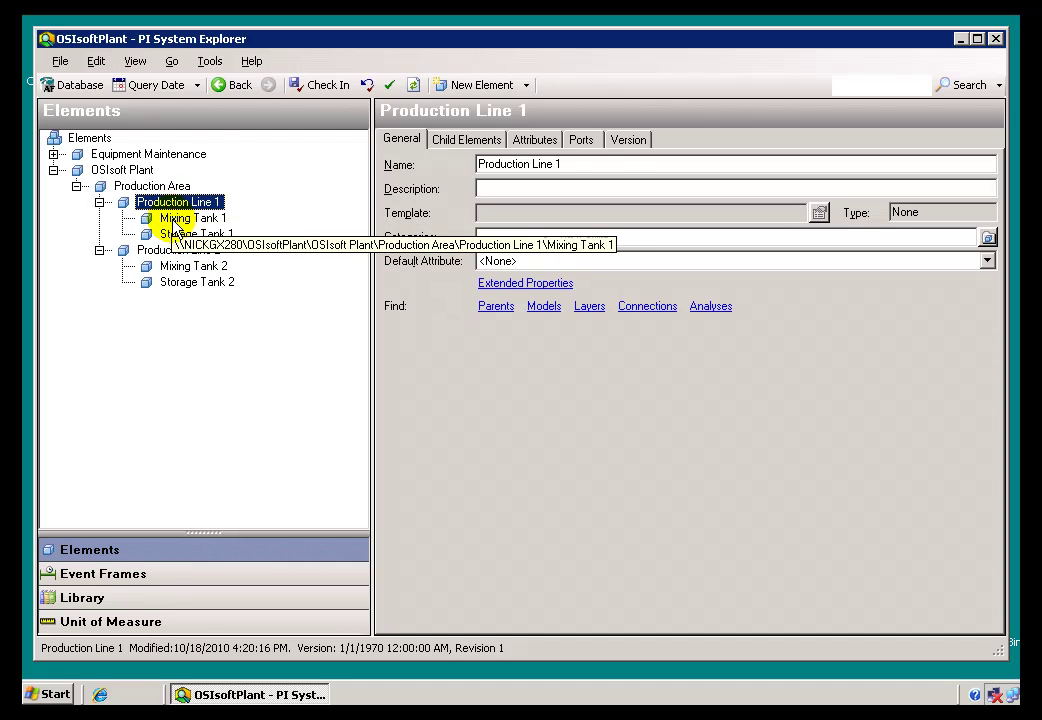
pyautogui.click(172, 219)
pyautogui.click(160, 204)
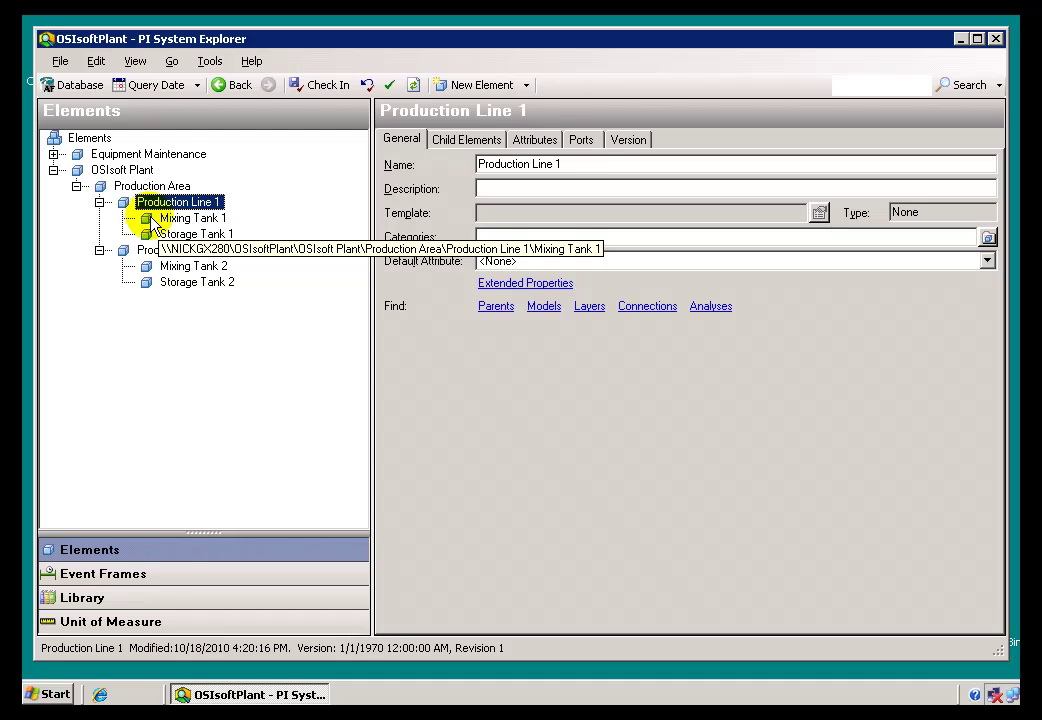
# Review Production Line 1's permissions for Administrators, Everyone and myOtherUser, then cancel
pyautogui.rightClick(123, 203)
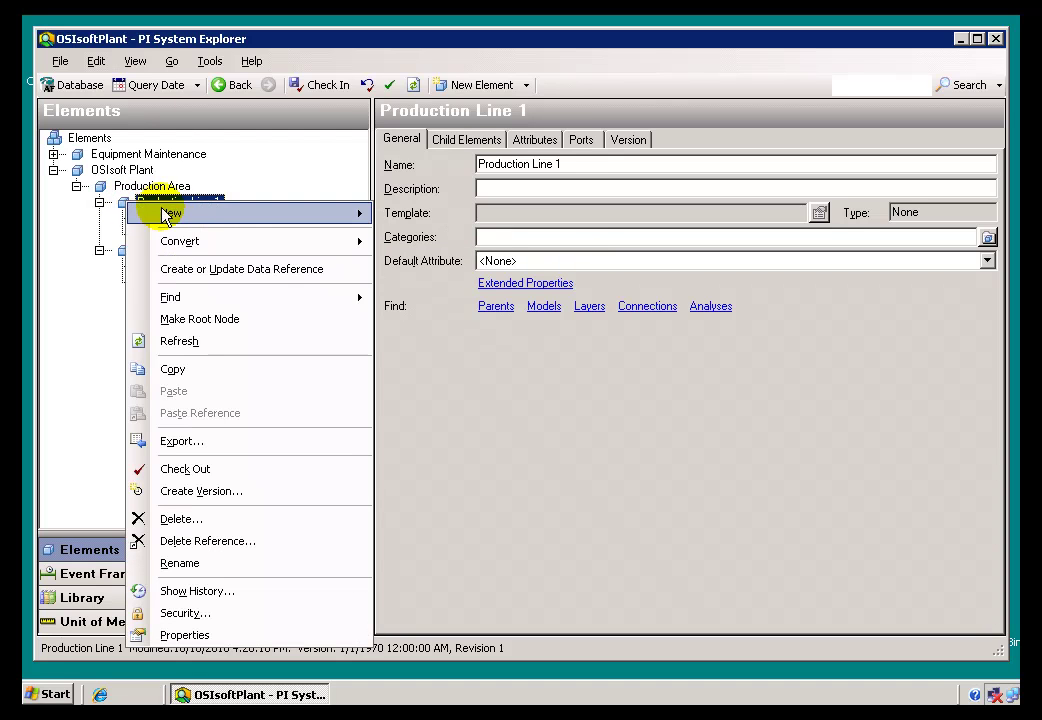
pyautogui.click(190, 614)
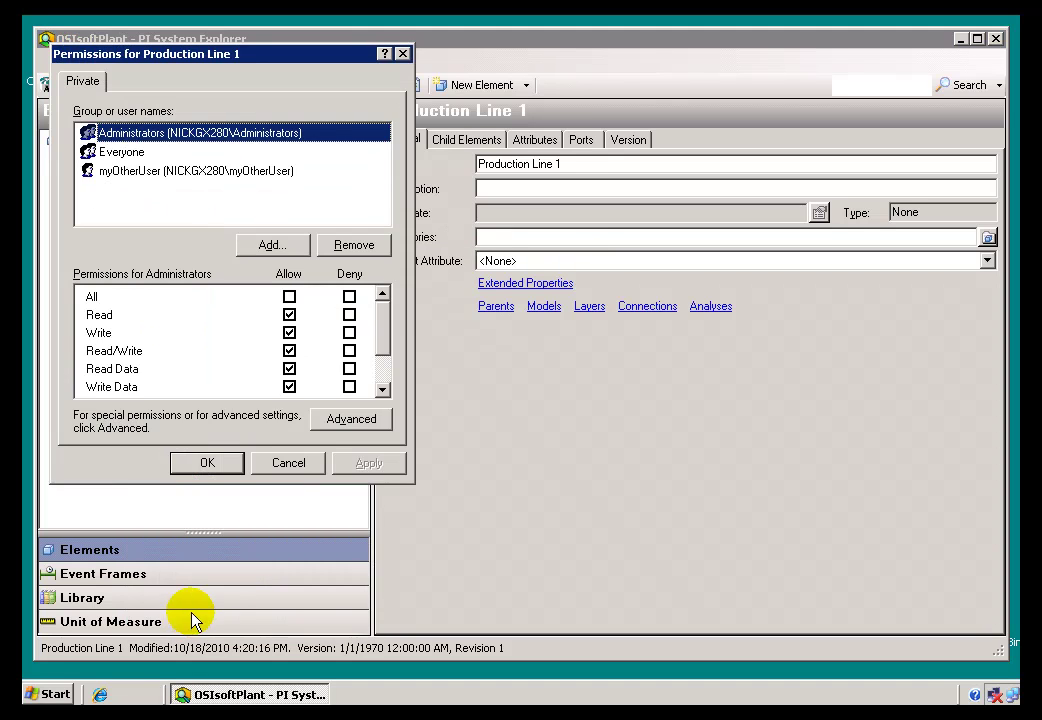
pyautogui.click(284, 463)
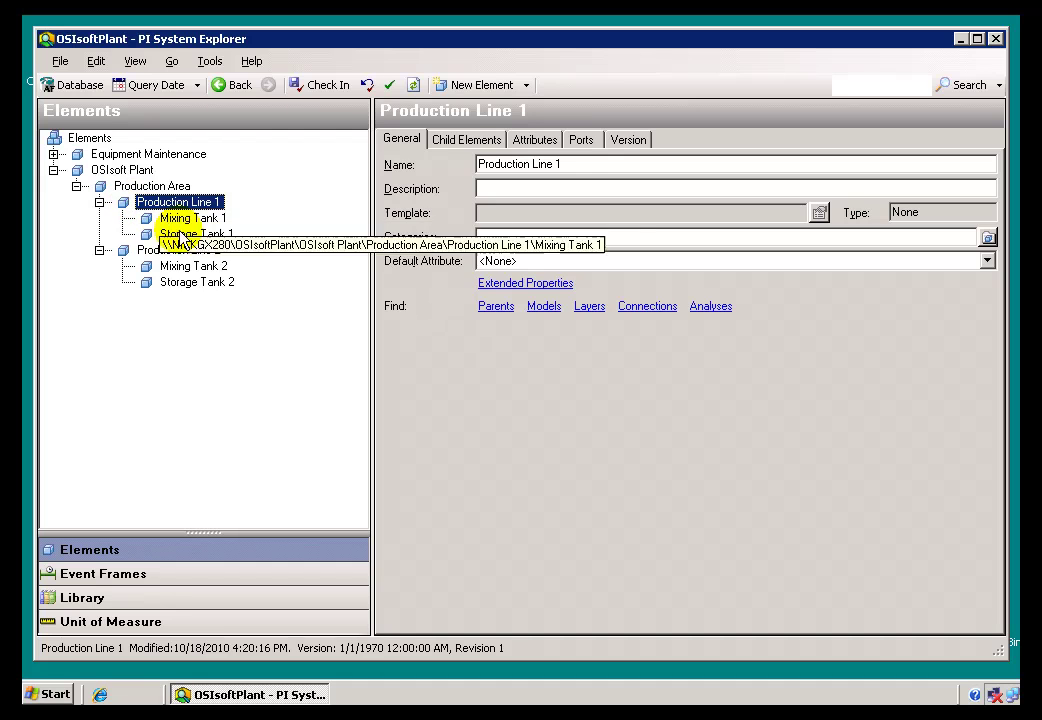
pyautogui.rightClick(128, 210)
# Tick 'Replace permission entries on all child objects' in Production Line 1's advanced security, then dismiss and select Production Line 2
pyautogui.click(197, 617)
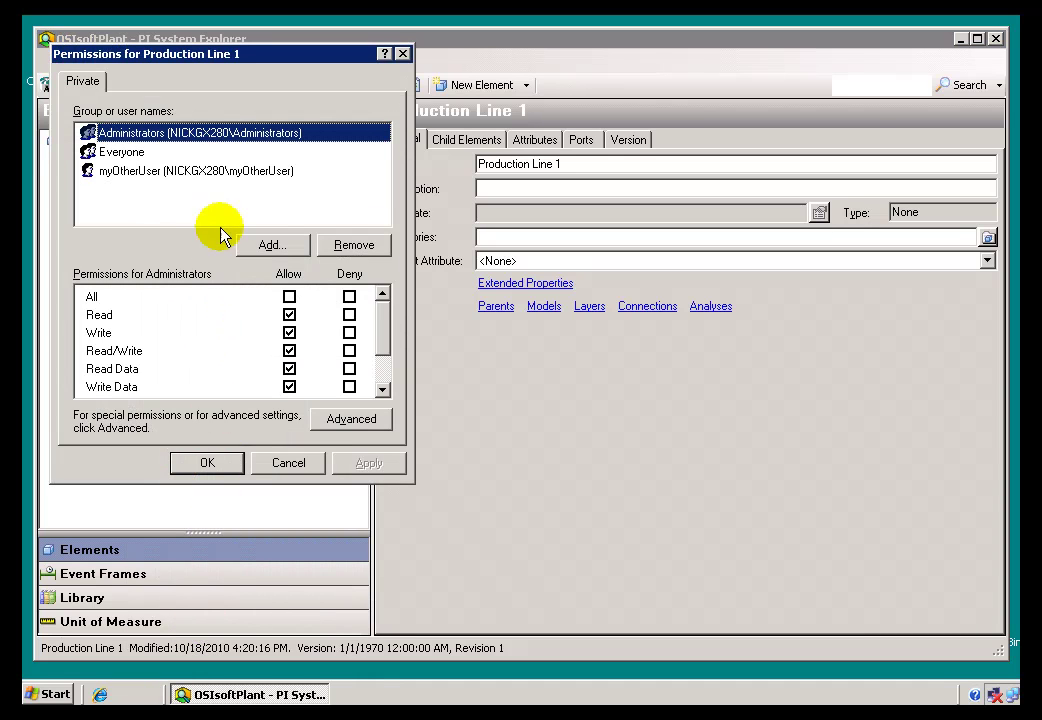
pyautogui.click(345, 418)
pyautogui.click(109, 449)
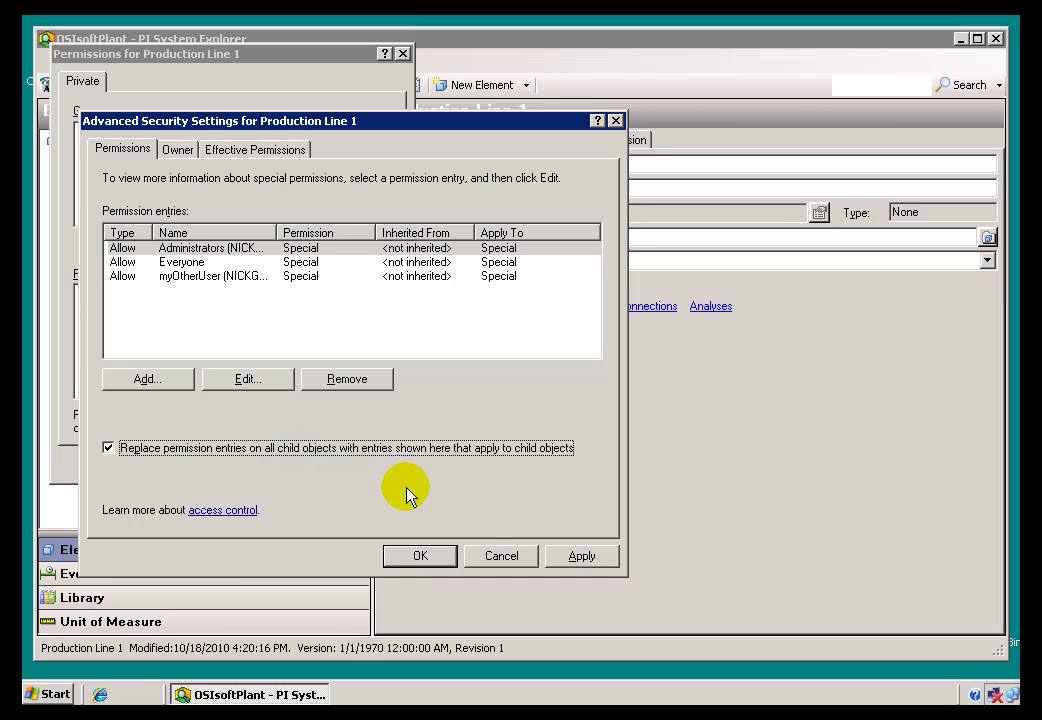
pyautogui.click(488, 557)
pyautogui.click(292, 464)
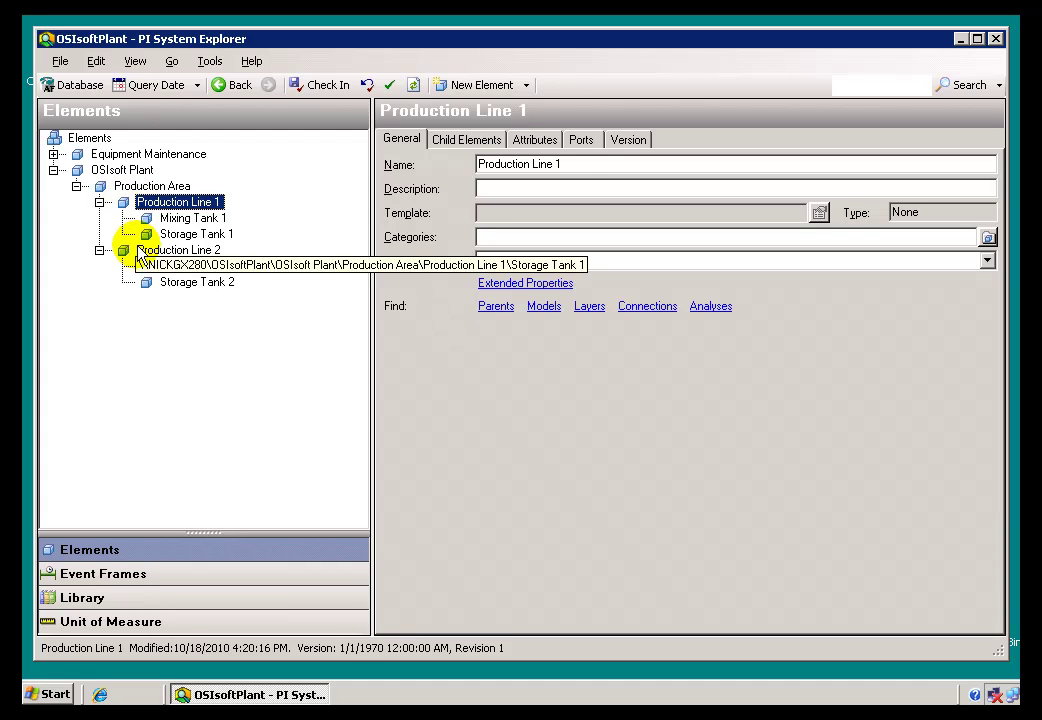
pyautogui.click(140, 252)
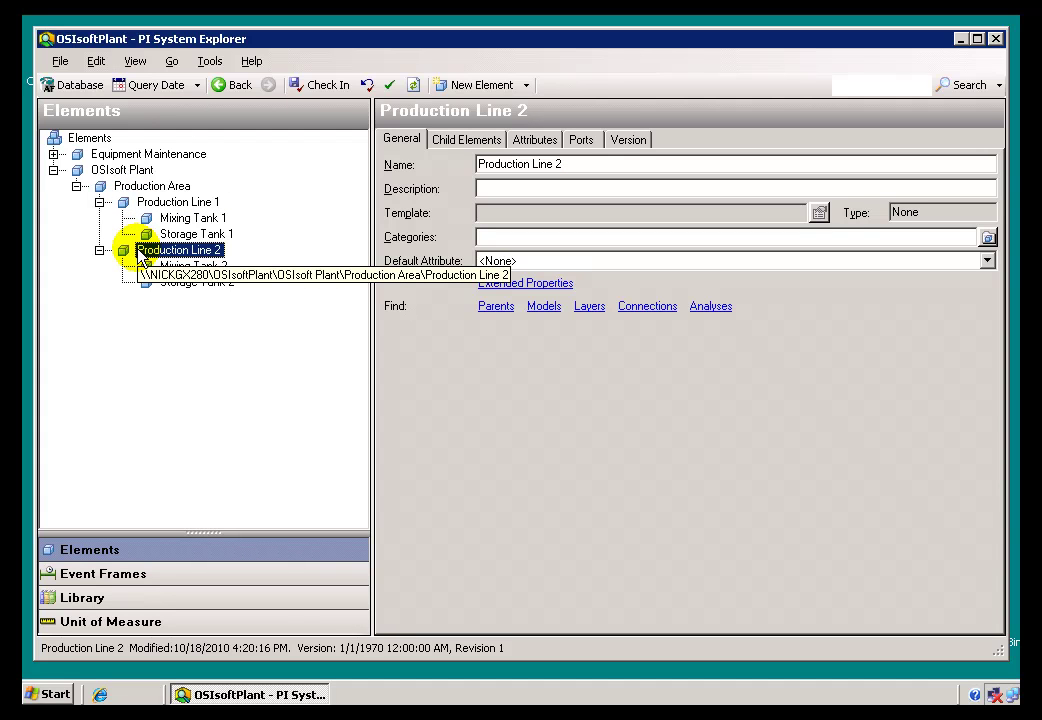